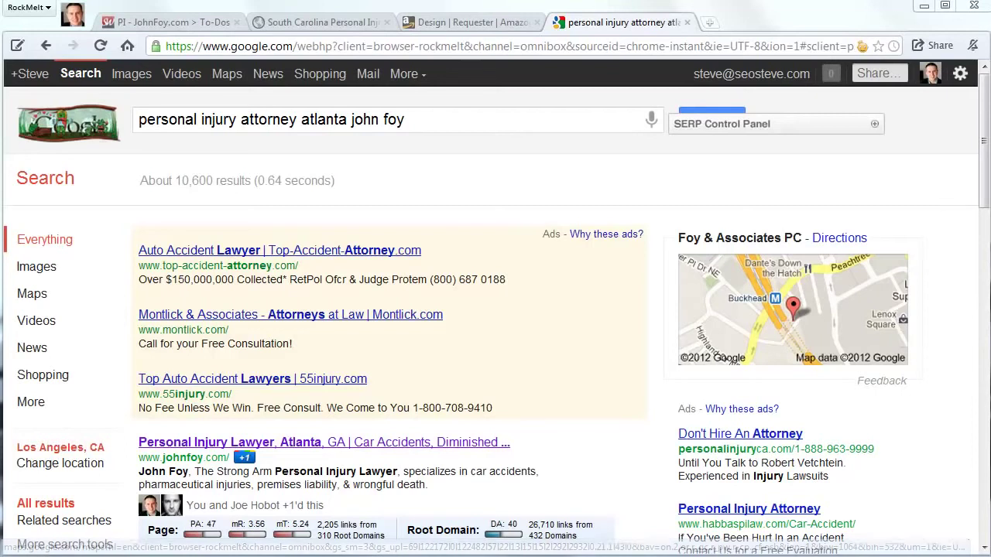
Examine the search results for the Atlanta personal injury attorney query, including the URL of the law firm's office-location page.
drag(985, 164, 985, 204)
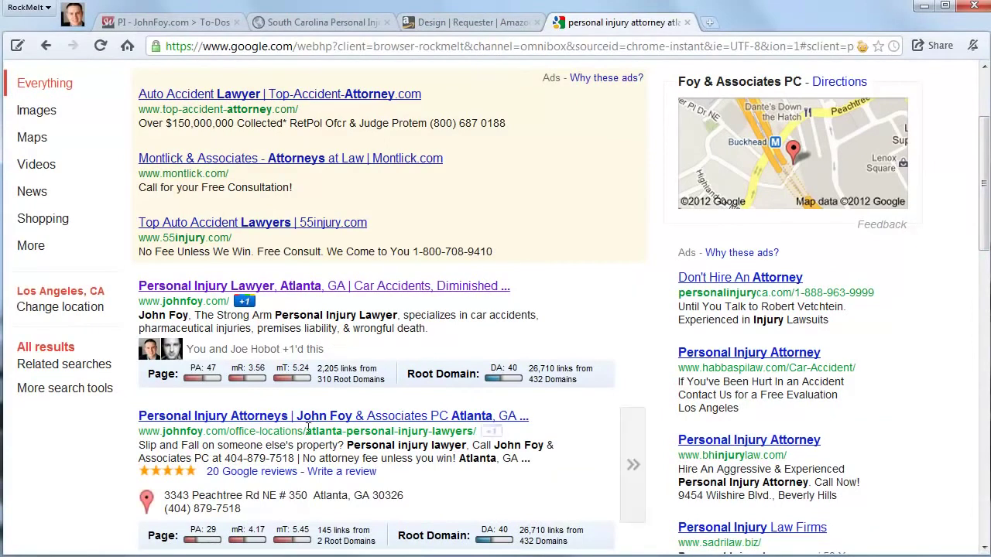
drag(233, 432, 474, 431)
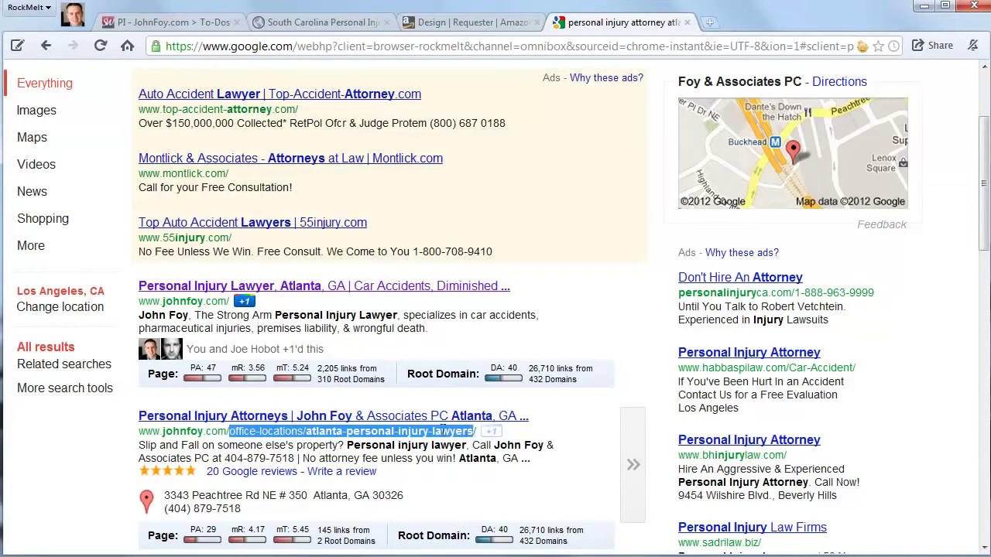
click(387, 443)
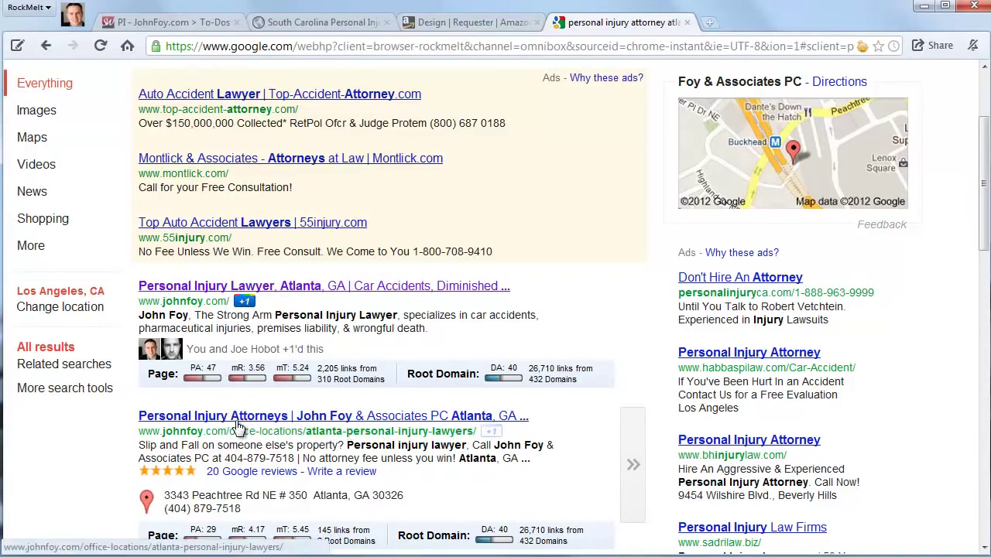
scroll(248, 387, up, 3)
scroll(335, 276, down, 2)
scroll(334, 277, down, 1)
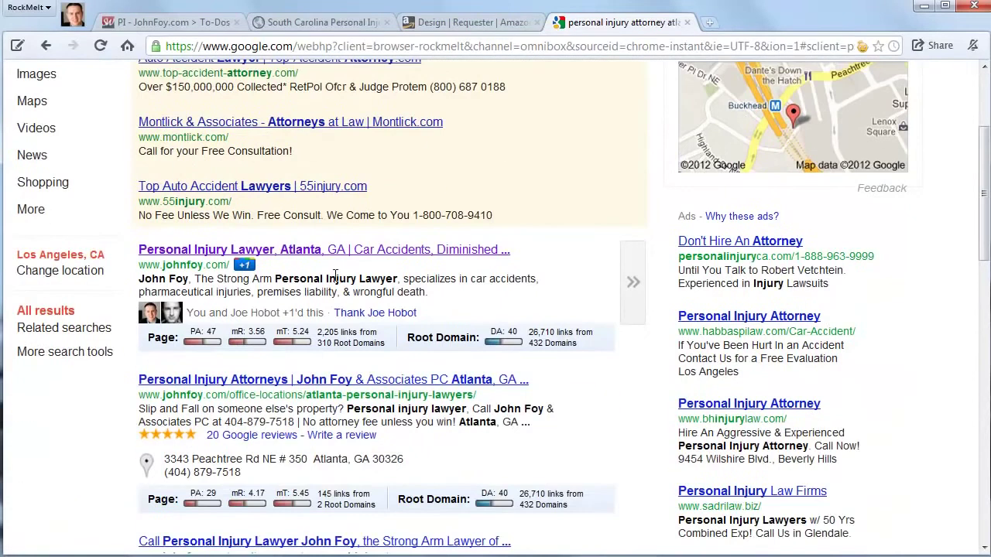
scroll(337, 278, up, 3)
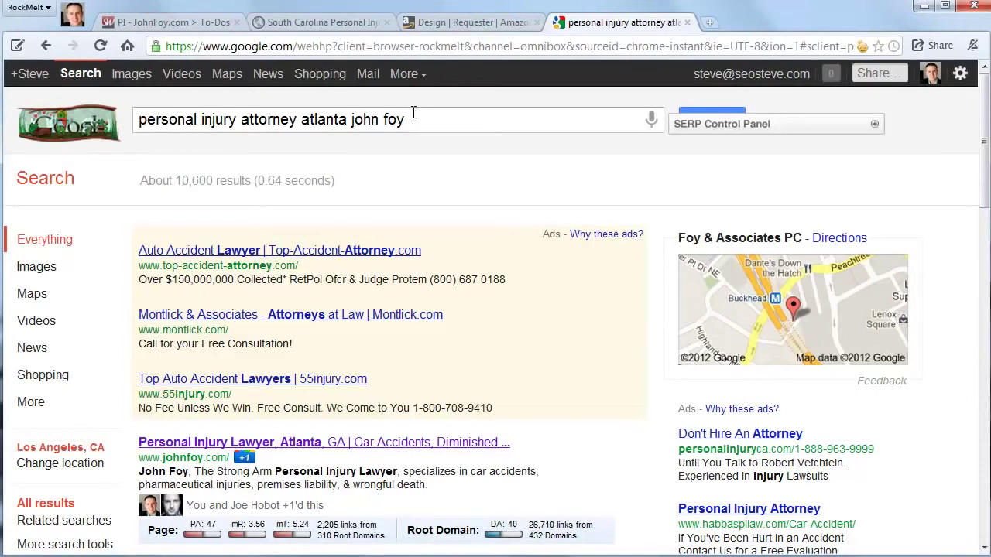
scroll(409, 150, down, 5)
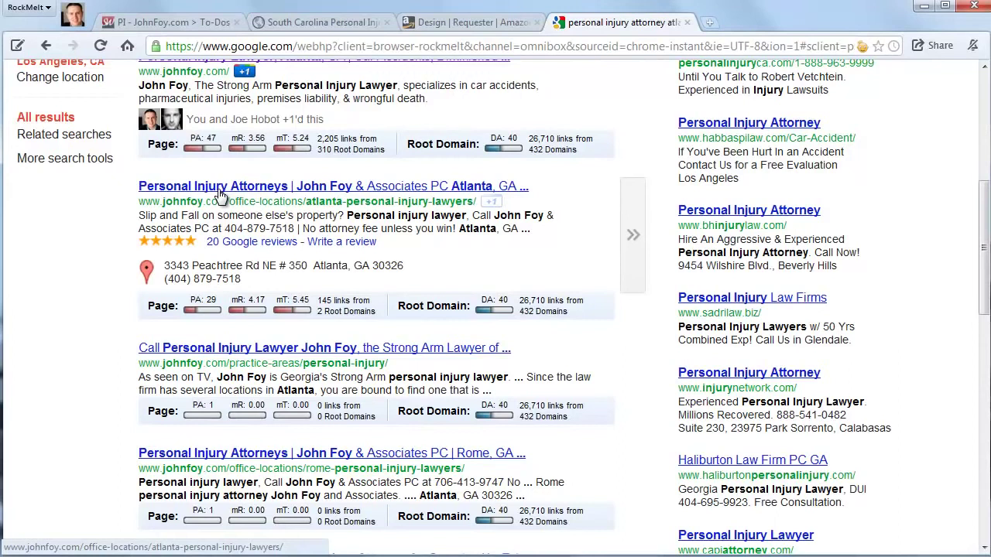
scroll(221, 194, down, 1)
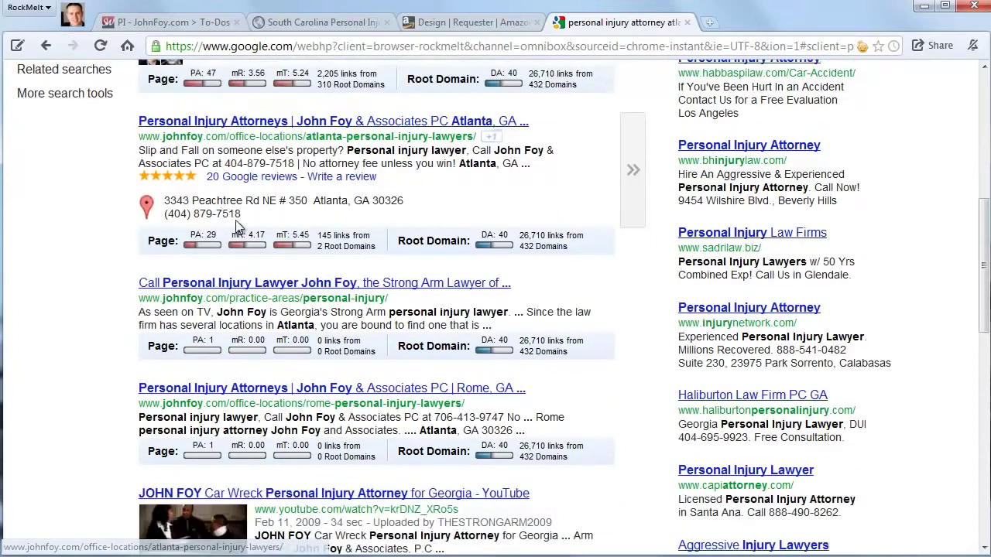
scroll(265, 221, up, 5)
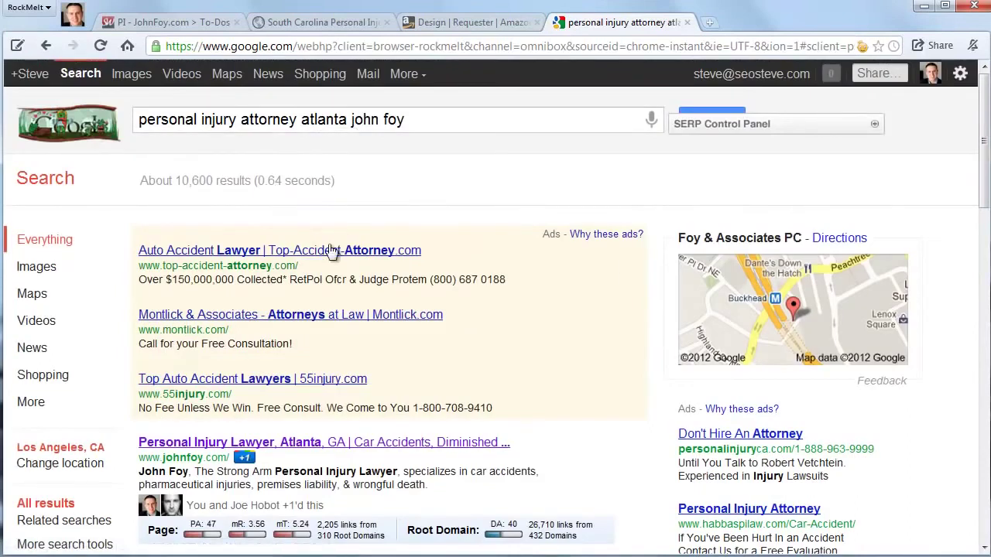
Compare the law firm's search listings and open its Atlanta, GA office-location page from the results.
scroll(329, 263, down, 3)
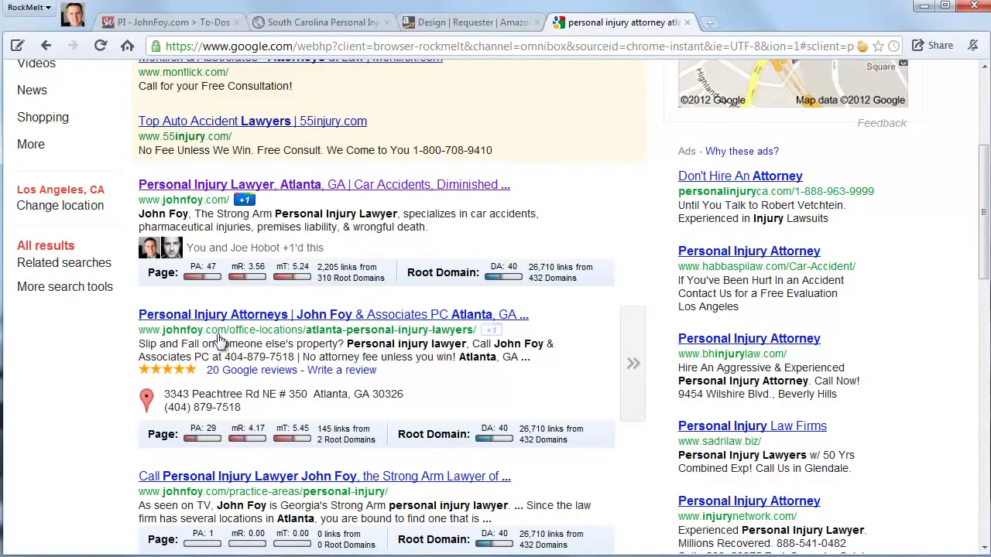
scroll(237, 329, down, 3)
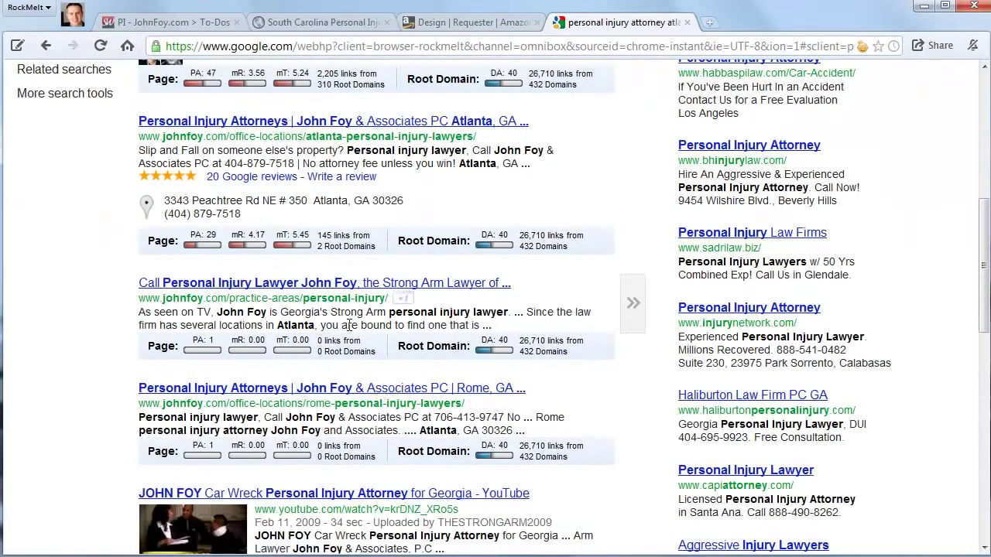
scroll(309, 317, up, 2)
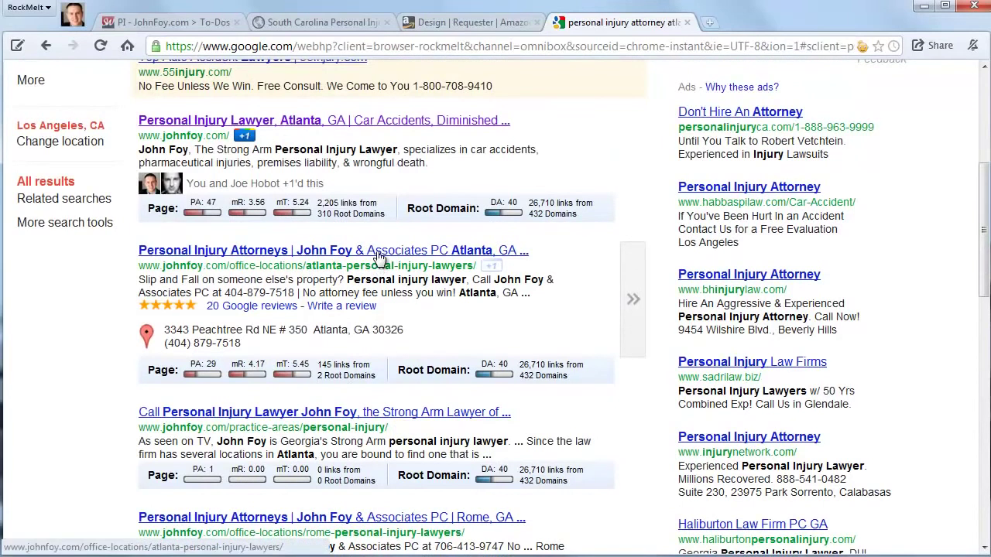
scroll(433, 353, down, 5)
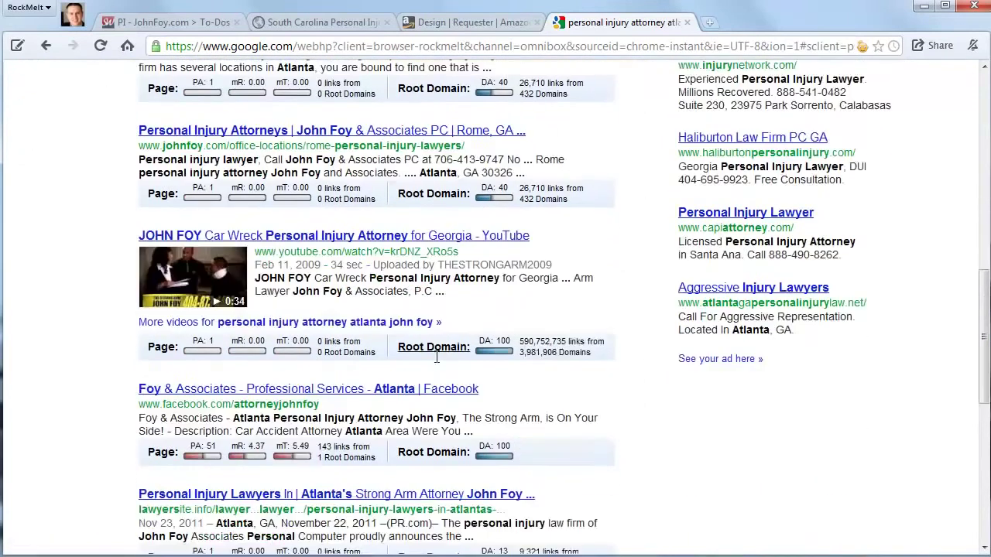
scroll(418, 383, down, 4)
scroll(400, 400, up, 7)
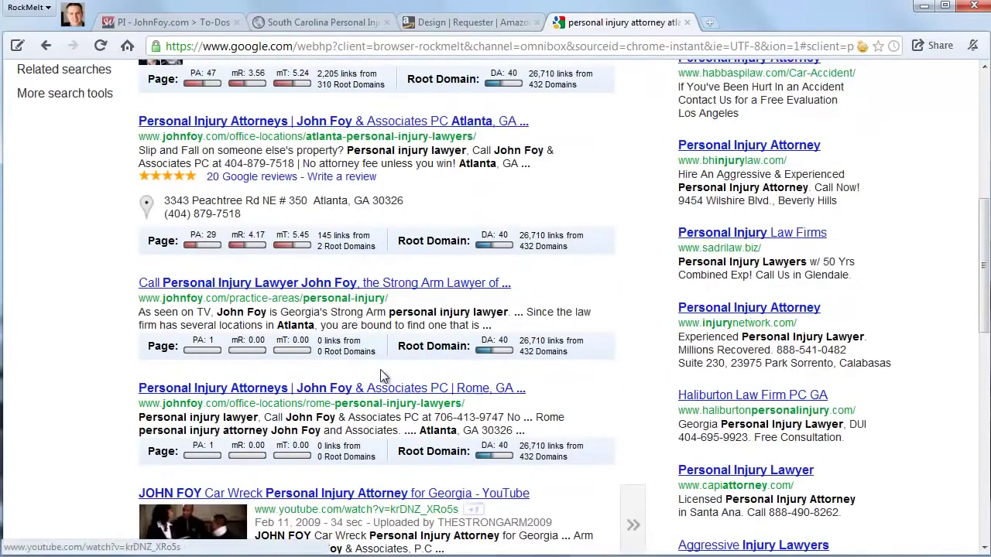
scroll(370, 364, up, 1)
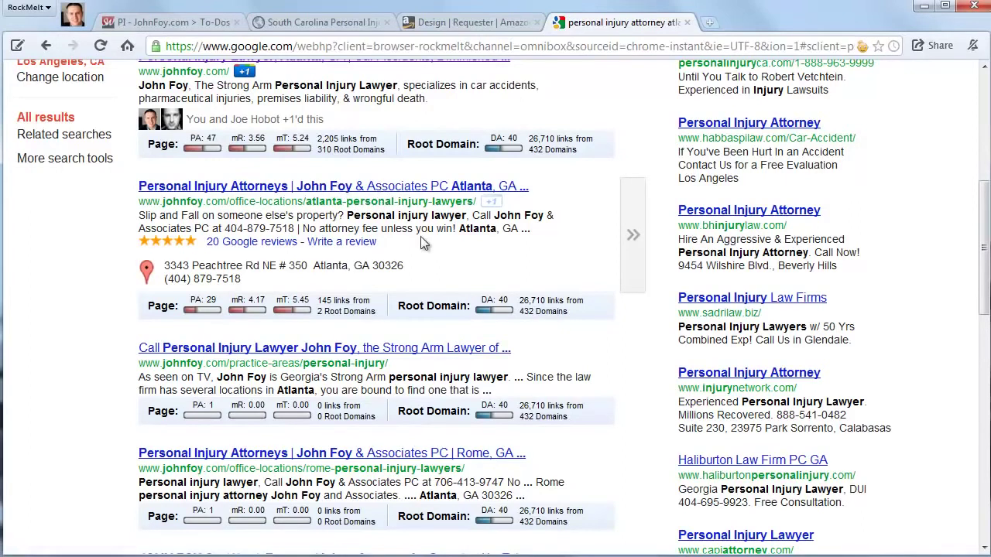
scroll(424, 244, up, 1)
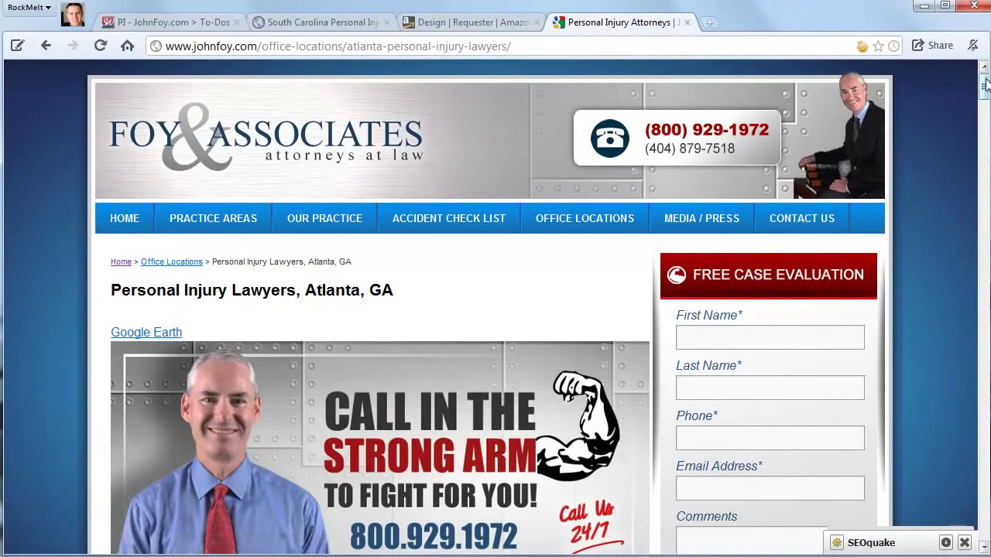
Examine the Atlanta office page's listing and review links, branch address, description, service hours, video and additional resources.
drag(985, 84, 986, 113)
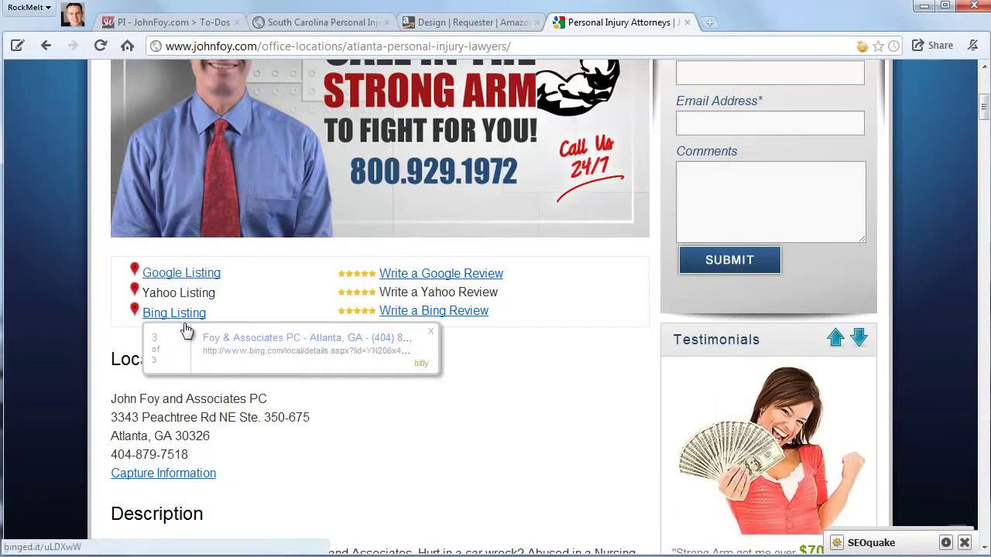
scroll(345, 336, down, 3)
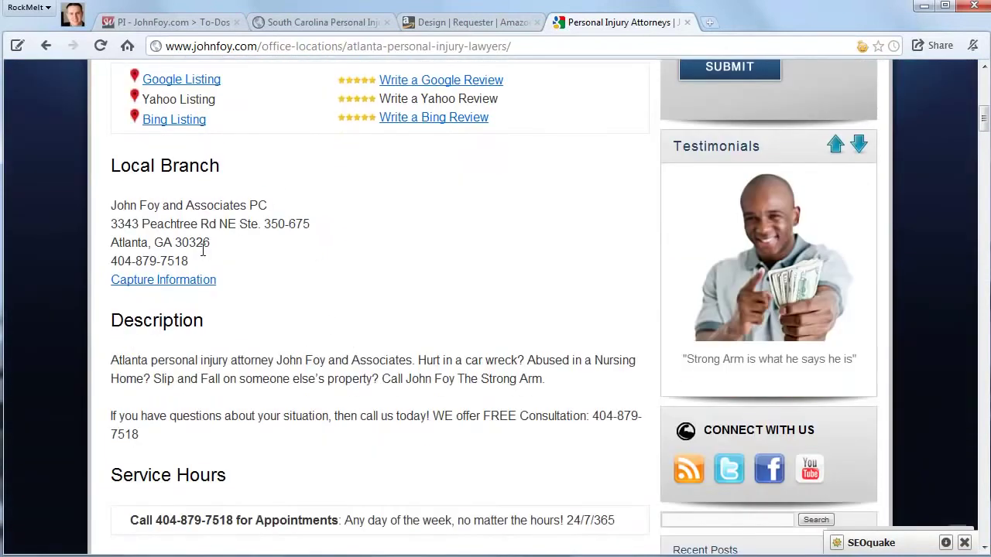
scroll(283, 240, down, 3)
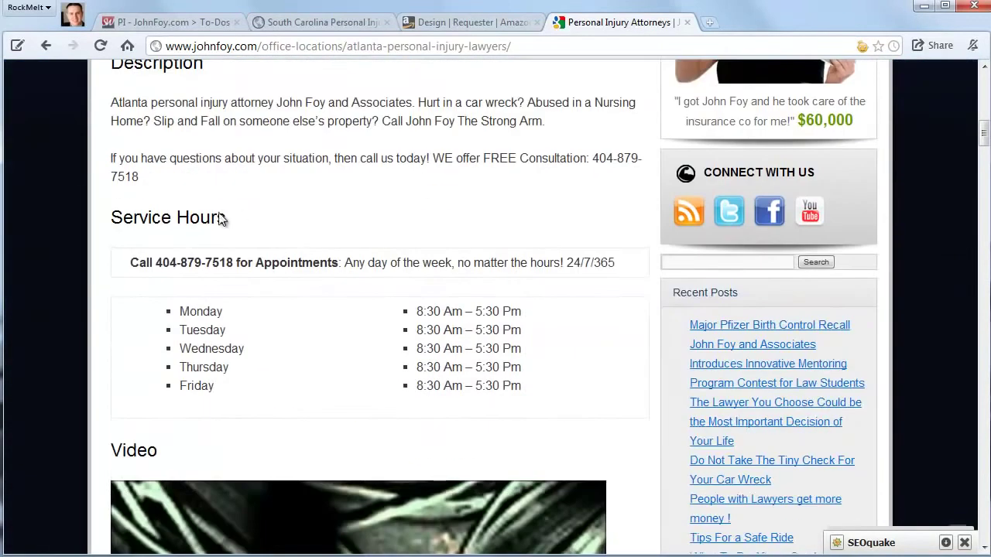
scroll(406, 261, down, 2)
scroll(416, 263, down, 4)
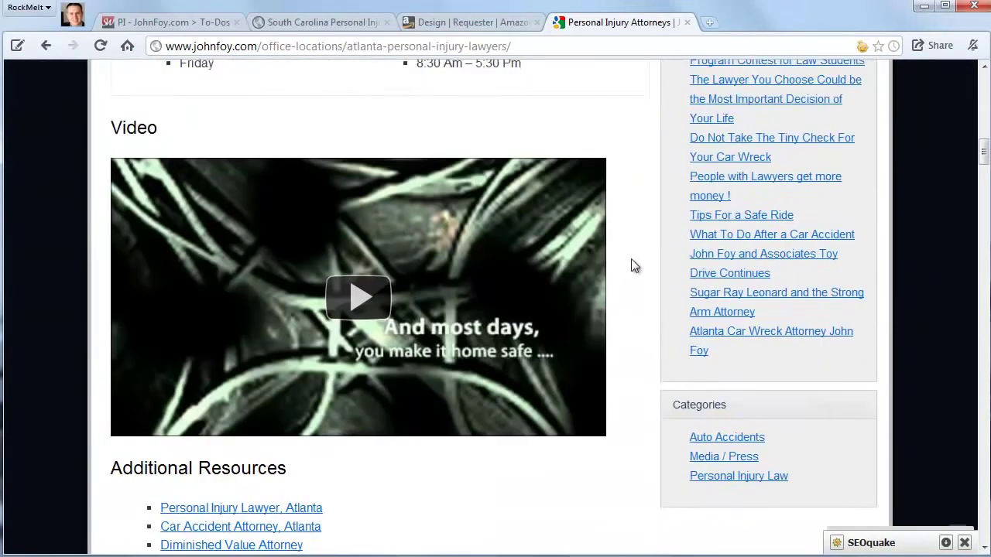
scroll(542, 319, down, 3)
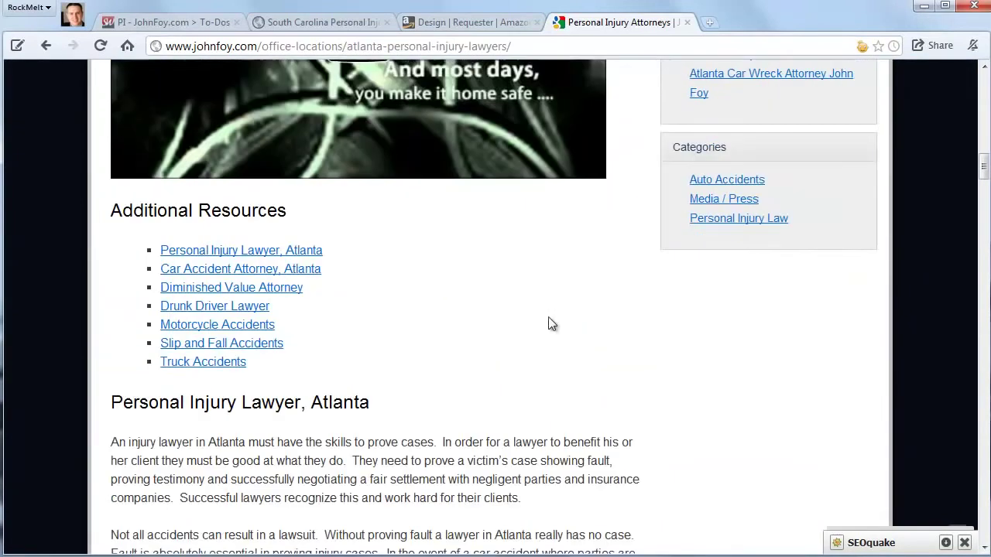
Play the embedded video on the Atlanta office page to view its title, and pause it.
scroll(440, 281, up, 3)
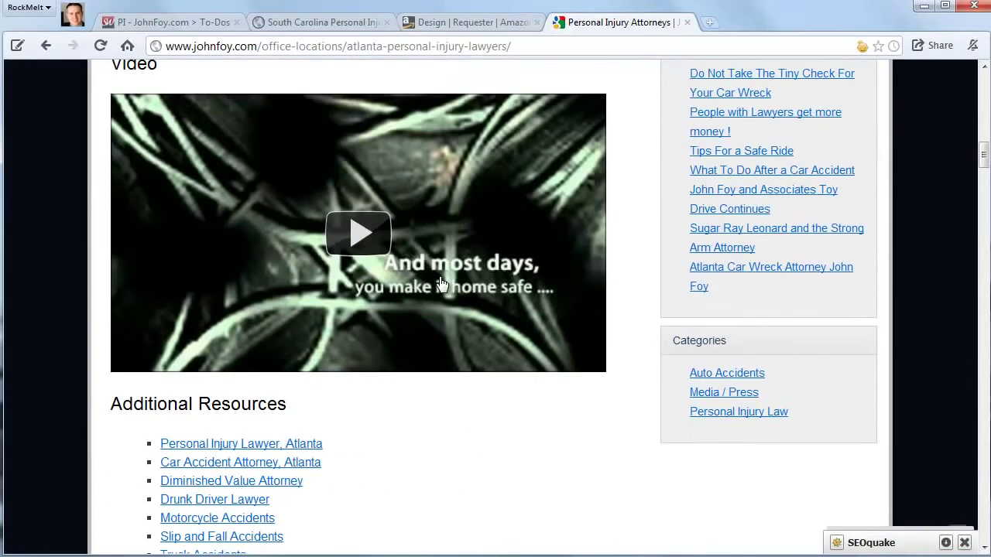
click(359, 232)
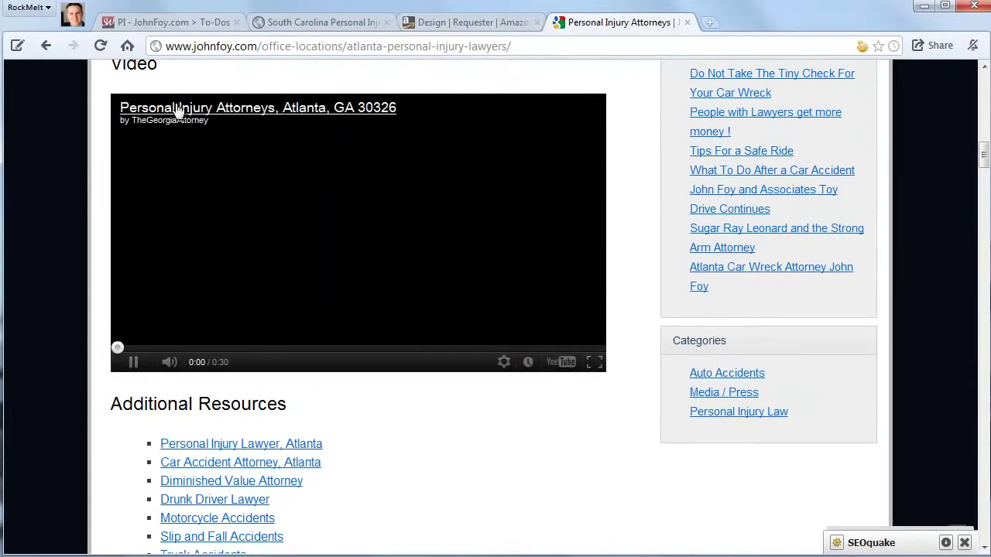
click(132, 363)
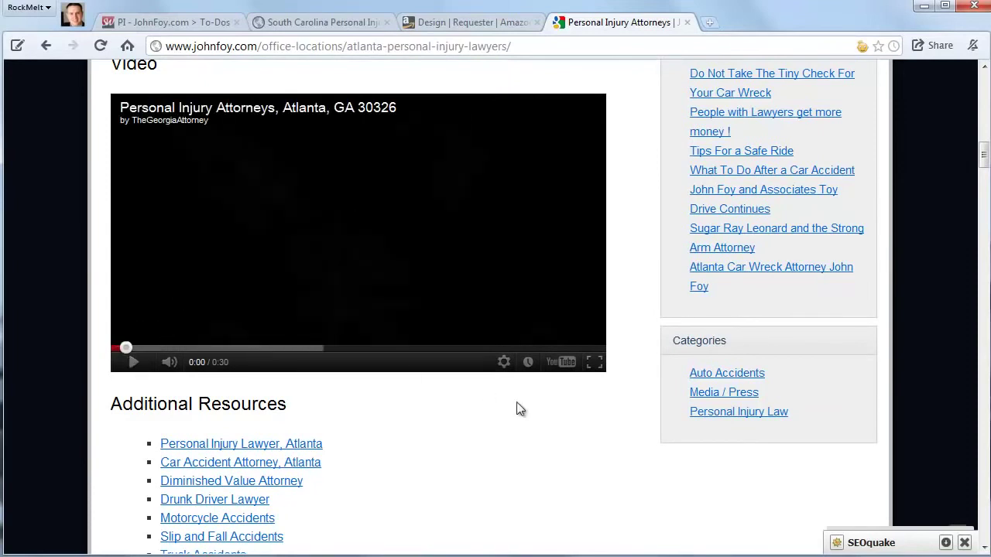
Review the Additional Resources and article text of the office page, and go back to the Google search results.
scroll(531, 413, down, 4)
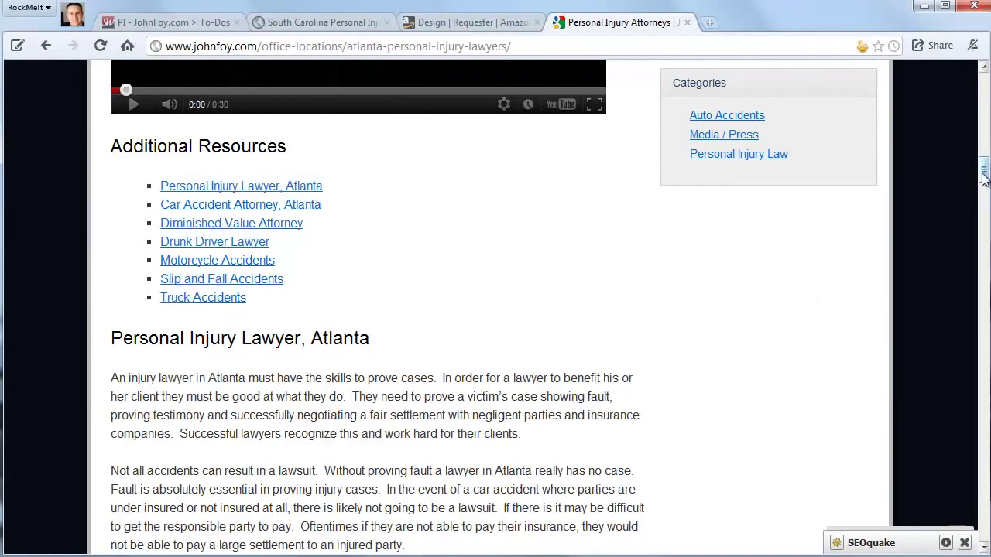
drag(984, 171, 983, 88)
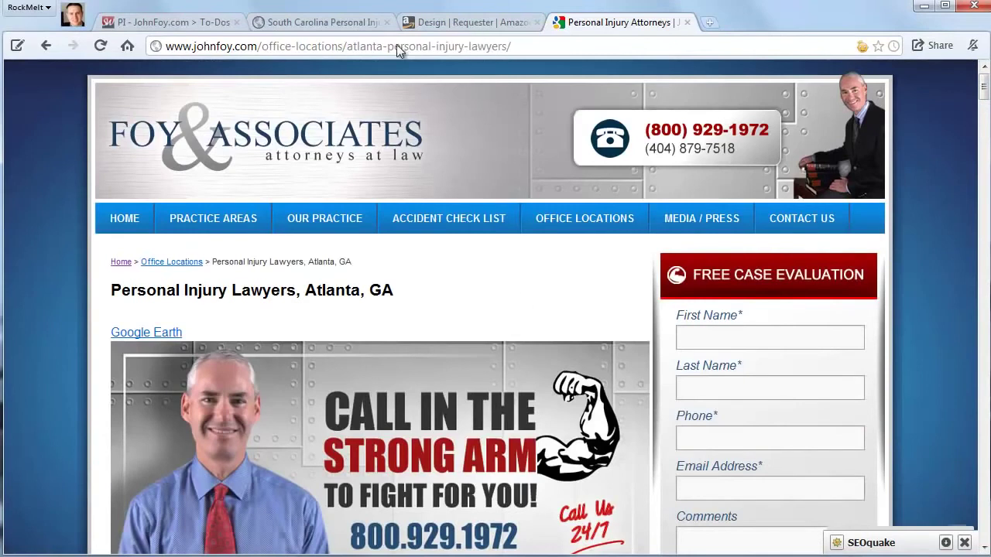
click(46, 45)
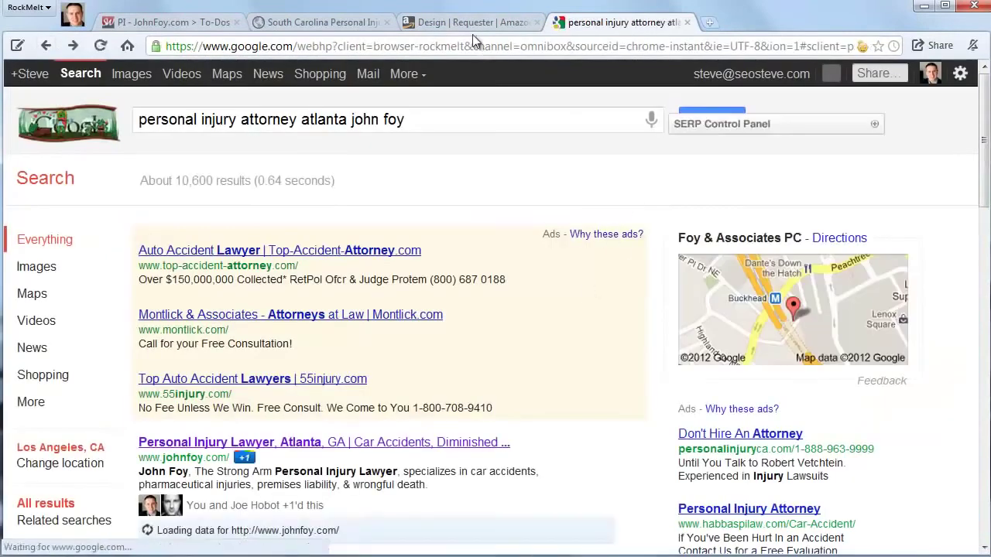
Switch to the Amazon Mechanical Turk Requester page and look over the list of existing HIT templates.
click(460, 23)
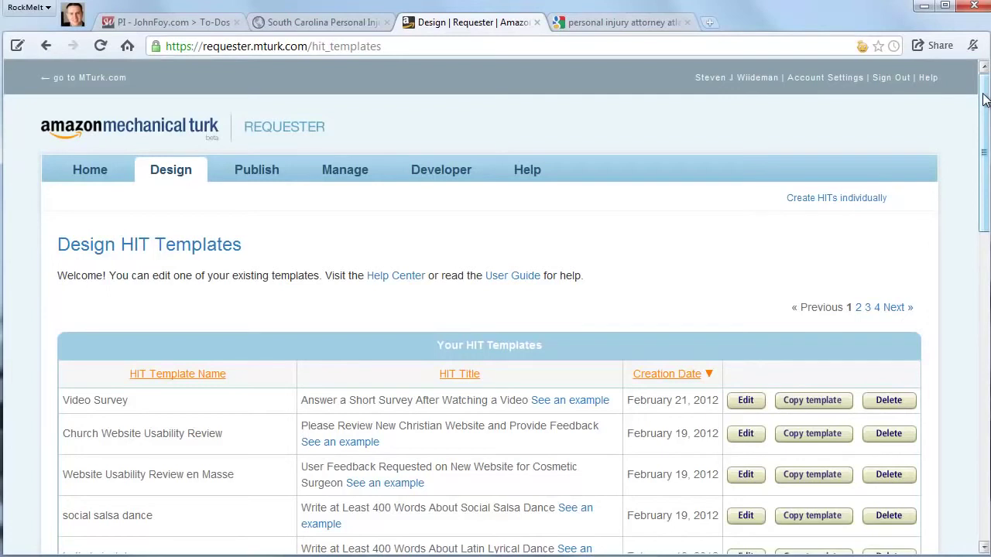
drag(985, 97, 986, 178)
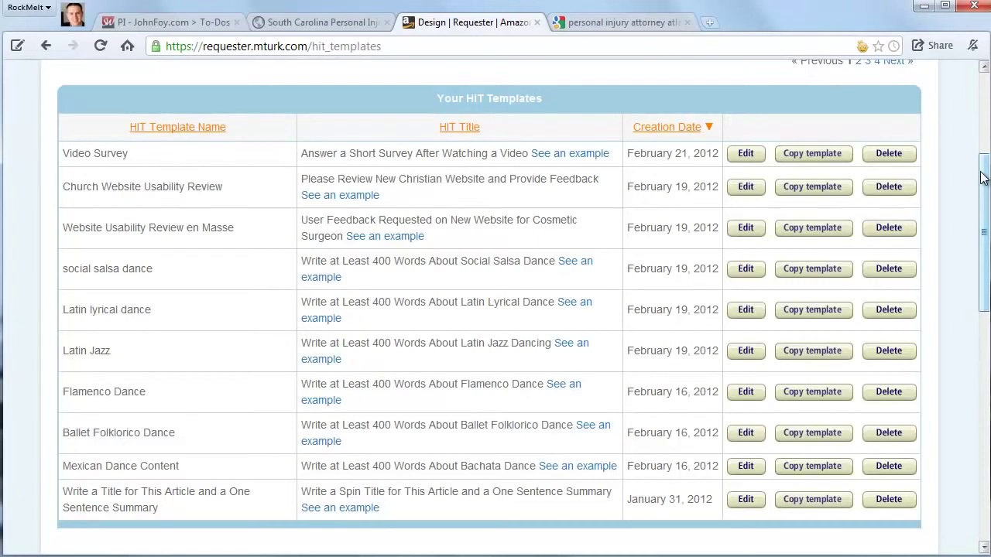
scroll(929, 256, up, 3)
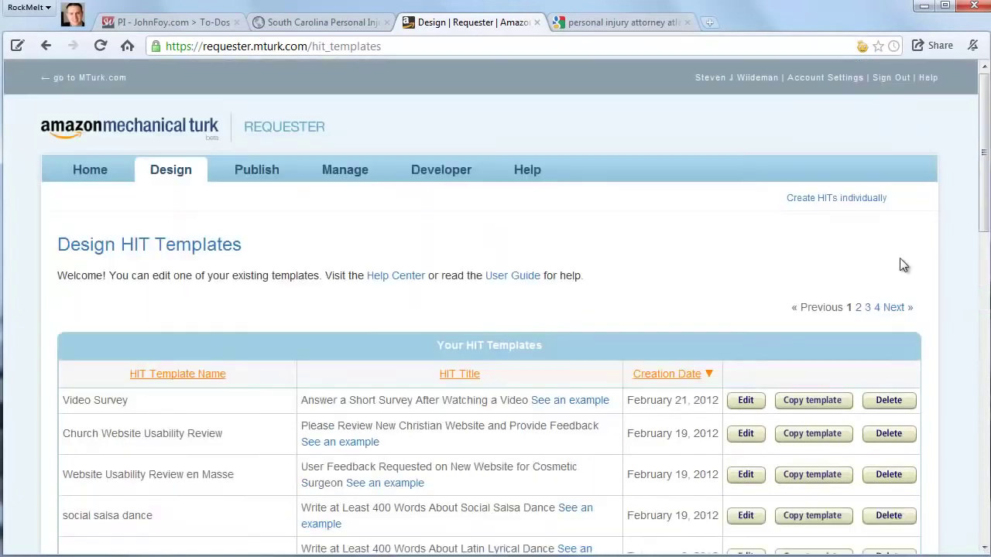
click(260, 51)
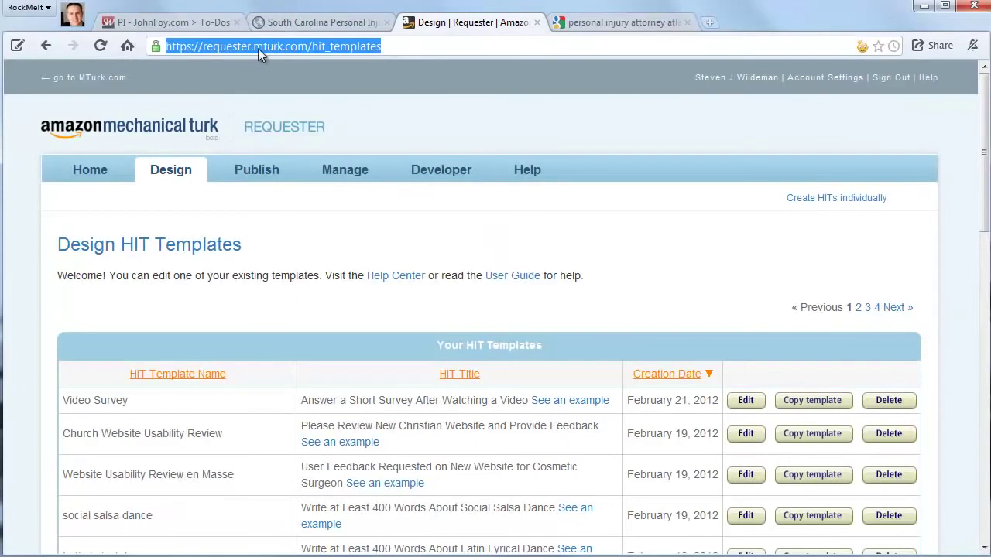
click(310, 48)
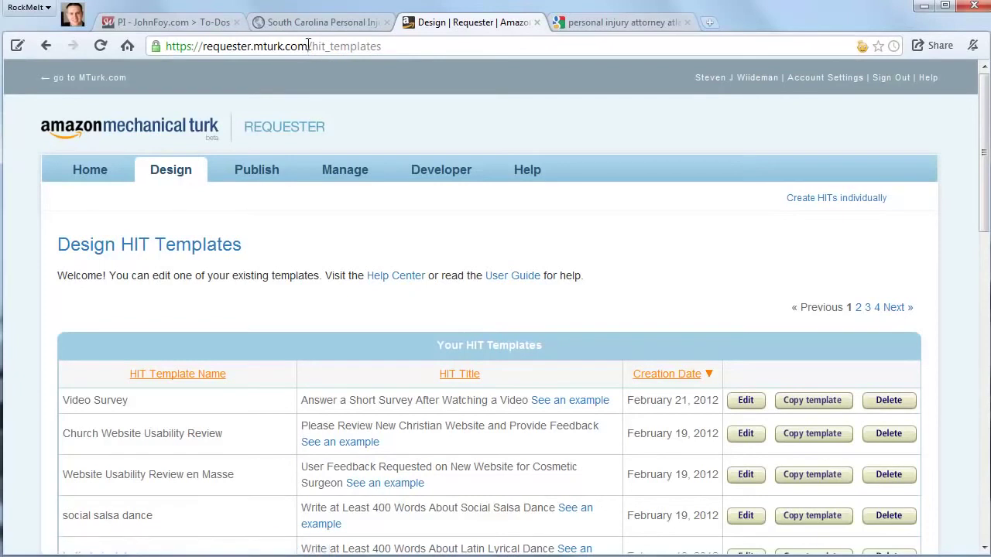
drag(307, 47, 171, 47)
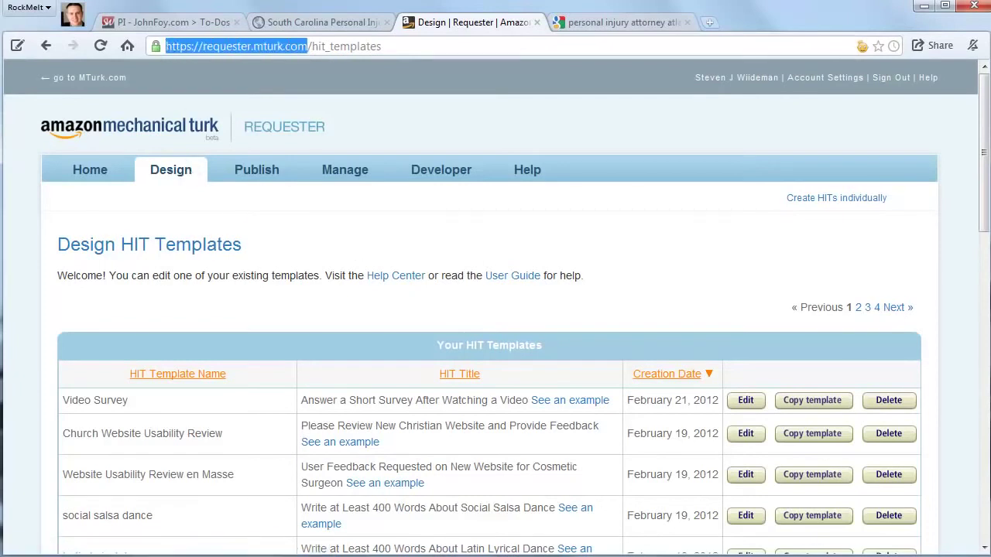
Start a new HIT template based on the ready-made Search Relevance template.
drag(985, 146, 985, 407)
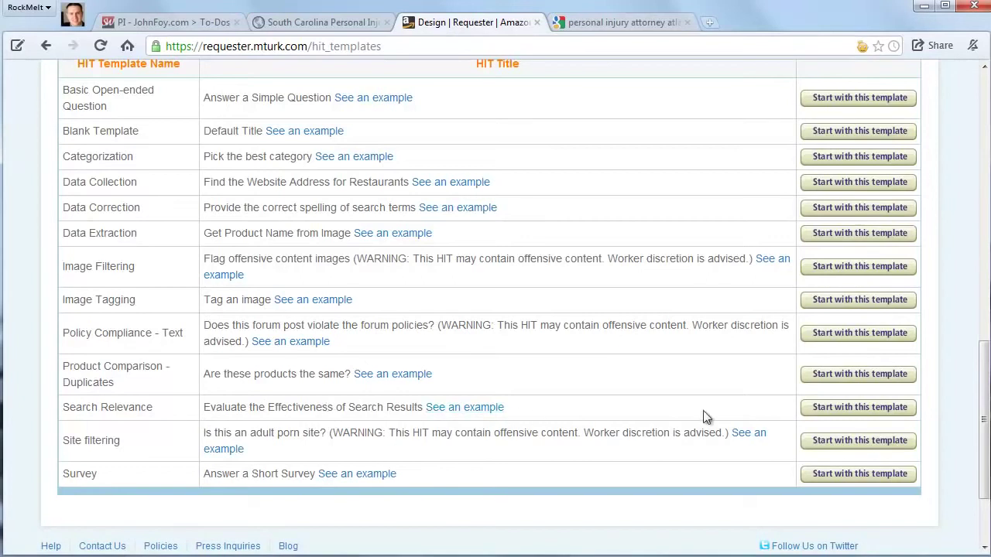
click(854, 414)
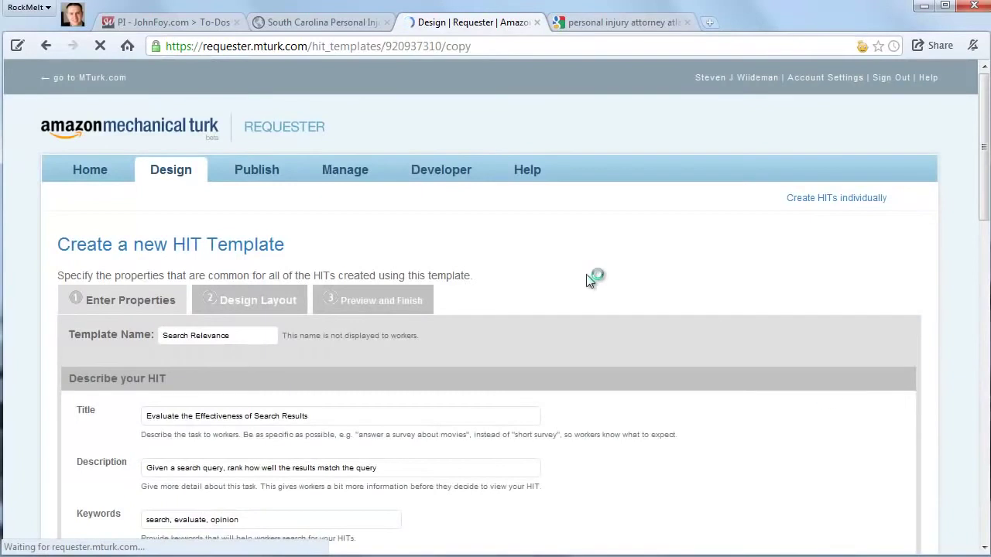
Rename the template with the law firm's name followed by "Personal Injury".
click(237, 337)
triple_click(169, 334)
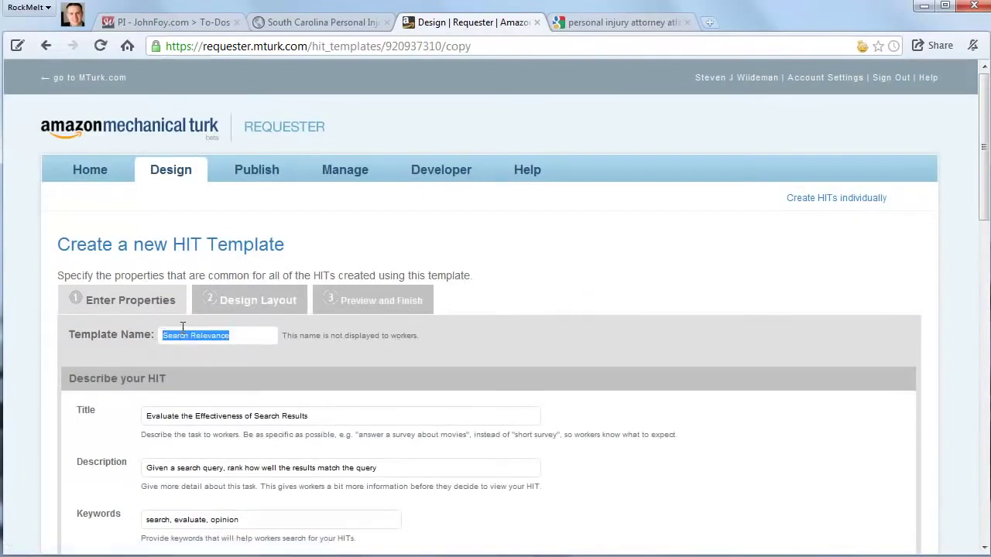
text(JohnFoy Personal Injury)
scroll(985, 121, down, 2)
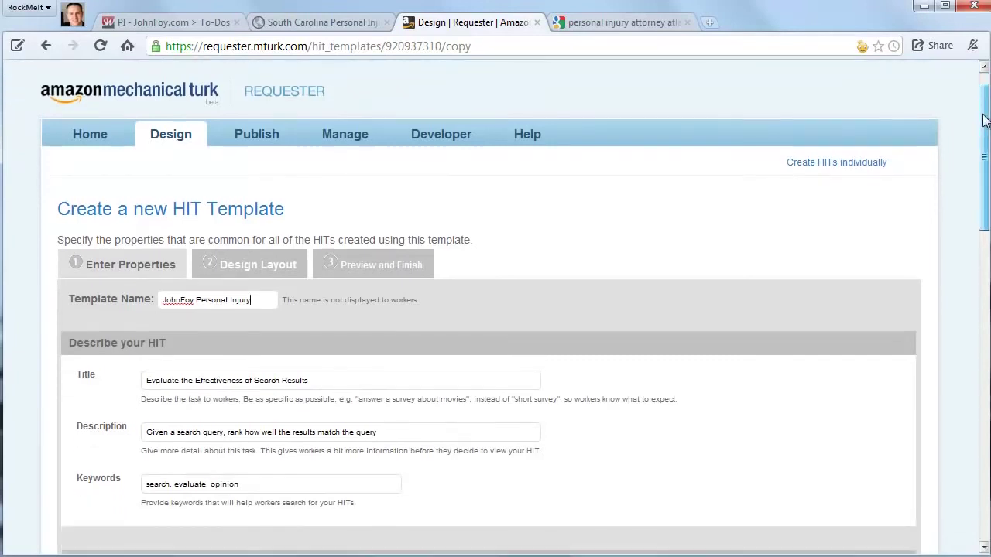
scroll(985, 122, down, 2)
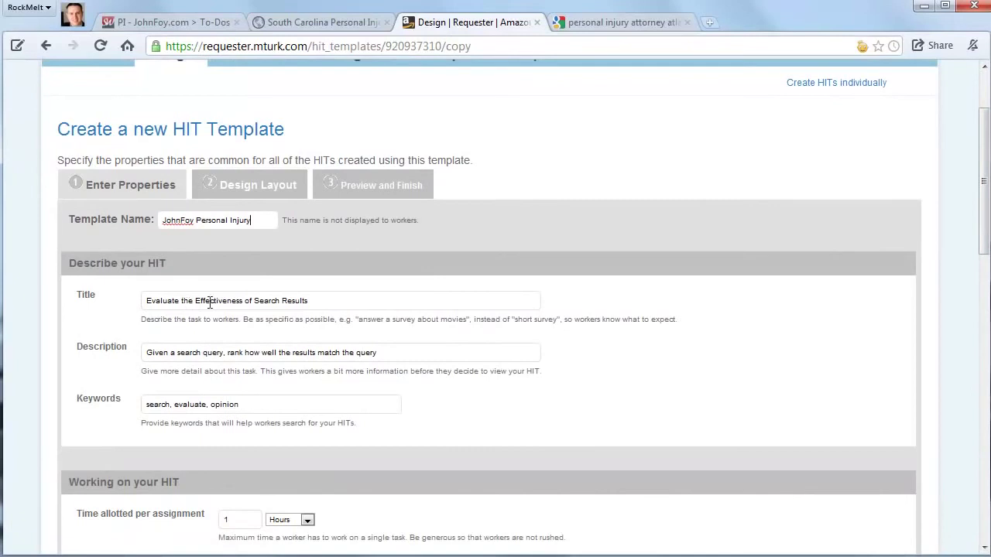
Extend the HIT title to "Evaluate the Effectiveness of Search Results for a Law Firm".
drag(342, 301, 120, 295)
click(308, 302)
text(for a La)
text(wyer)
key(BackSpace)
key(BackSpace)
key(BackSpace)
text(Firm)
Extend the HIT description to "Given a search query, rank how well the results match the query for an attorney in Atlanta".
scroll(985, 217, down, 1)
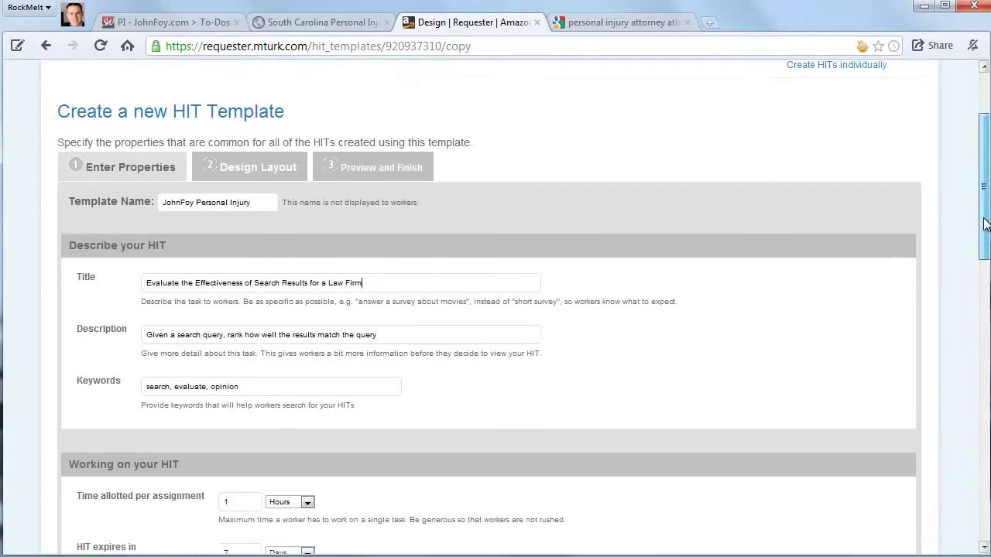
click(383, 319)
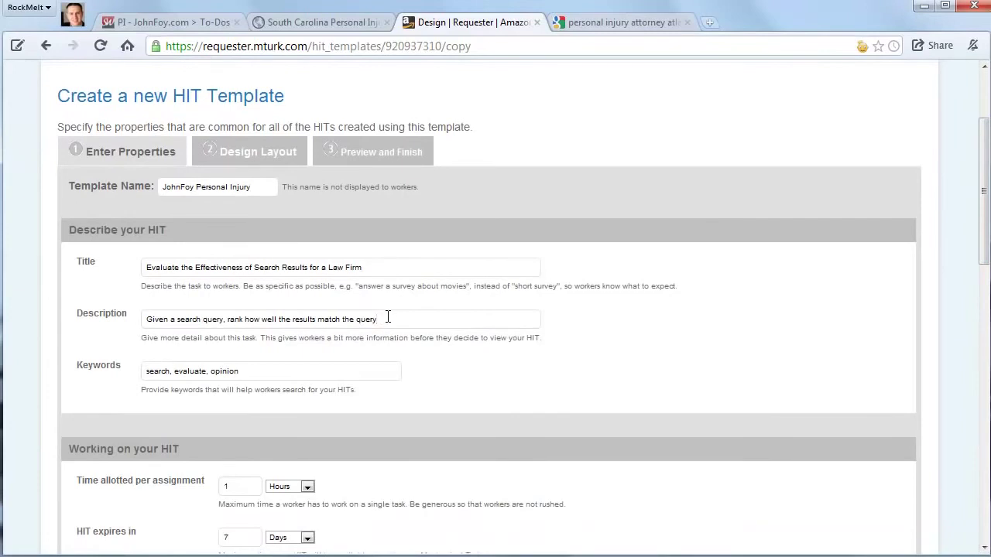
text(fo)
text(r an )
text(attorney in )
text(Al)
text(lanta)
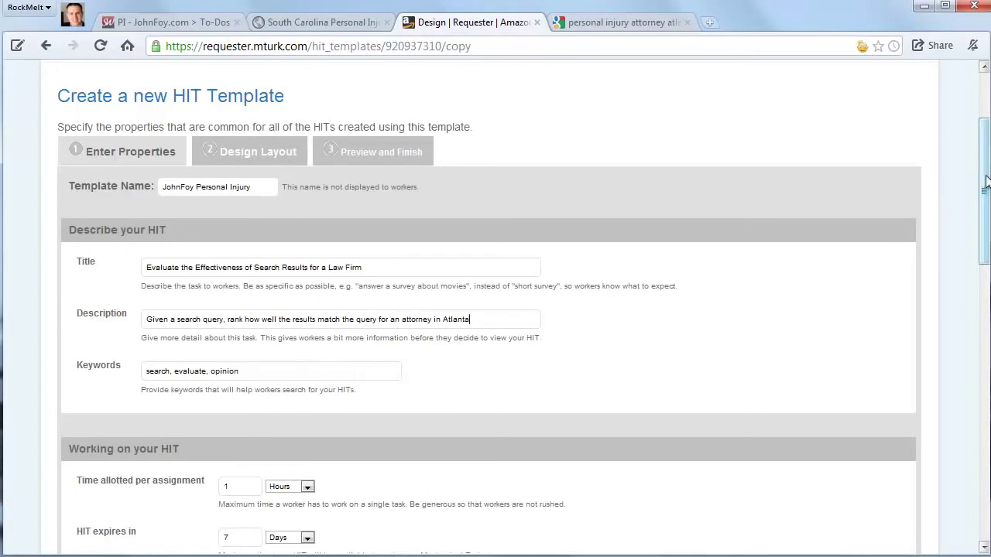
Set the HIT to expire in 3 days.
scroll(820, 236, down, 1)
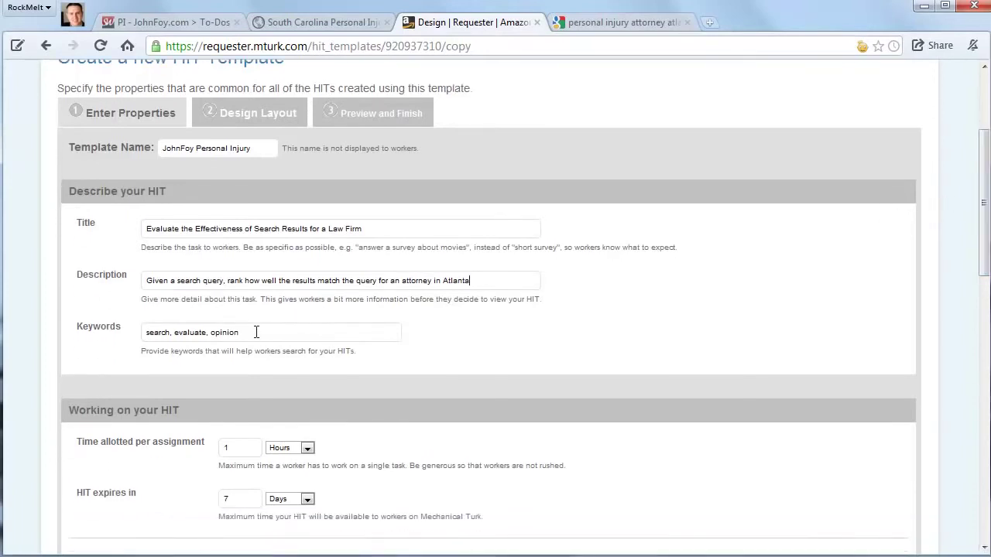
click(324, 326)
scroll(551, 323, down, 3)
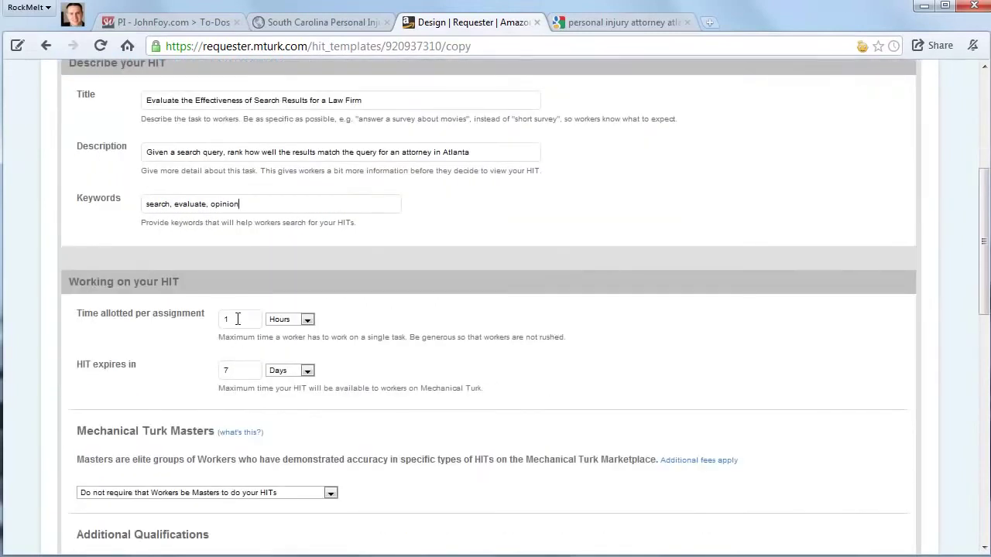
double_click(237, 371)
text(3)
Set the minimum HIT approval rate for workers to 90 percent.
drag(984, 241, 985, 361)
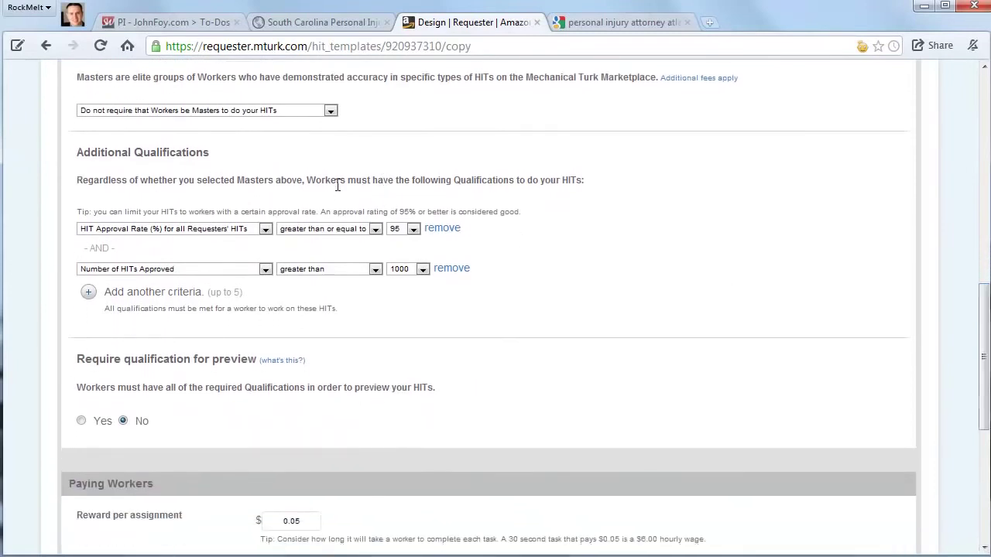
click(408, 230)
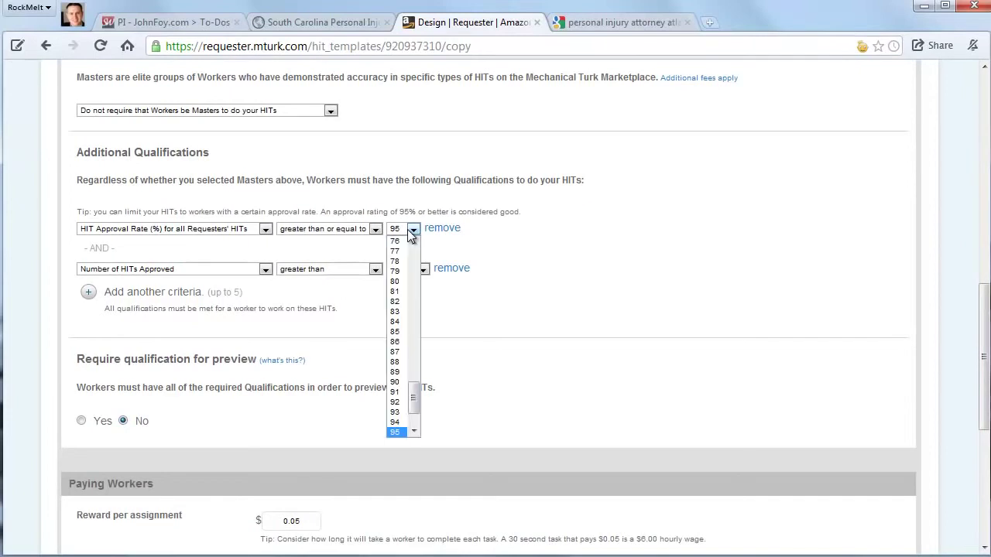
click(398, 382)
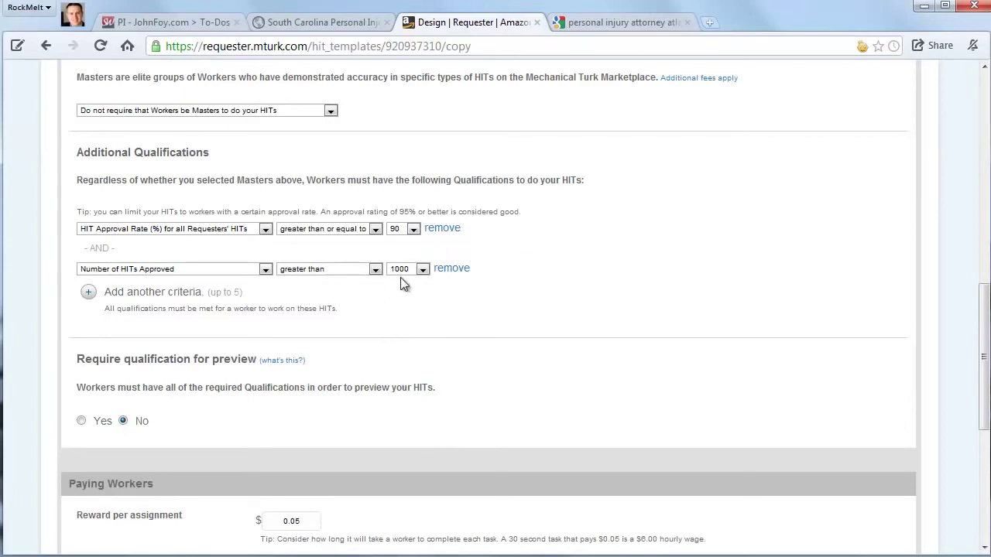
Remove the Number of HITs Approved criterion and require workers to hold the qualifications to preview the HITs.
click(421, 271)
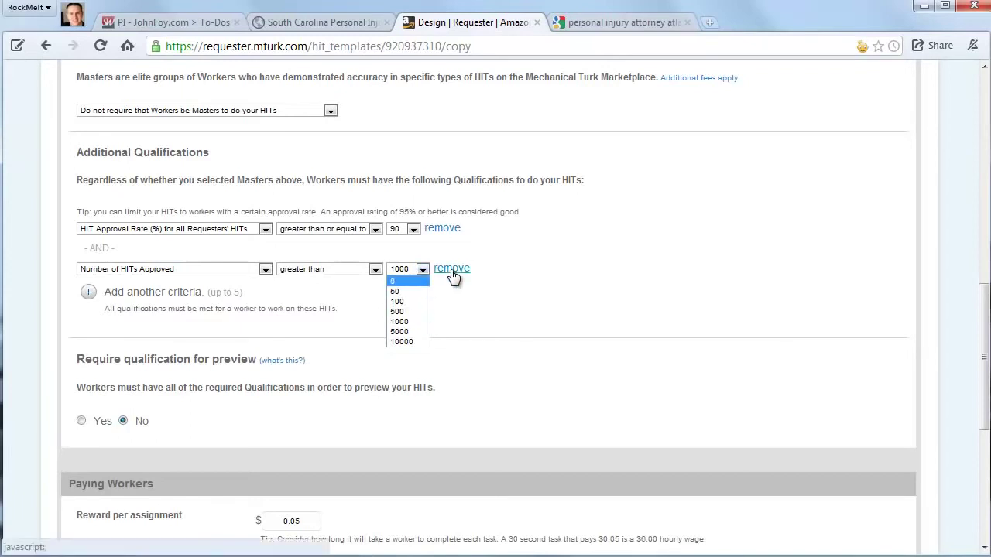
click(453, 277)
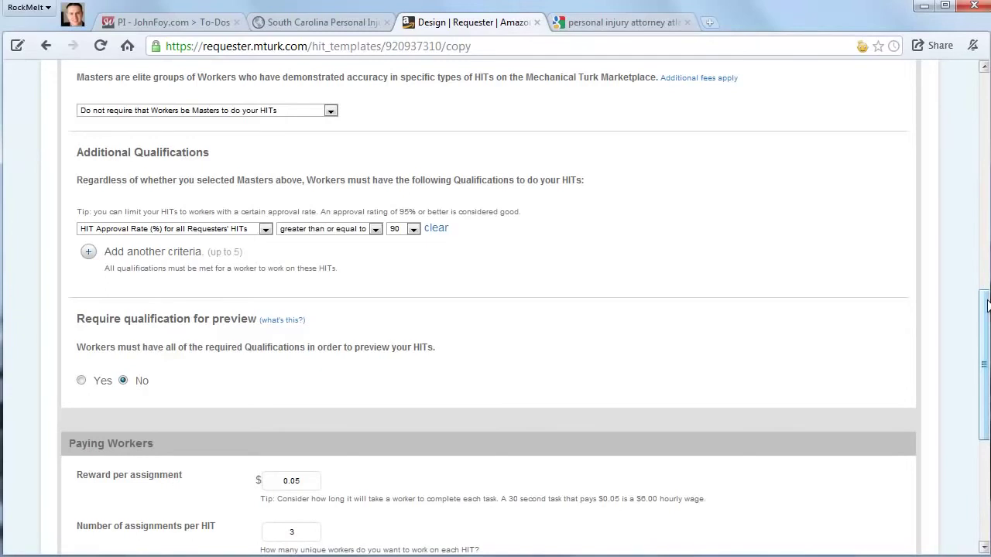
drag(987, 306, 987, 324)
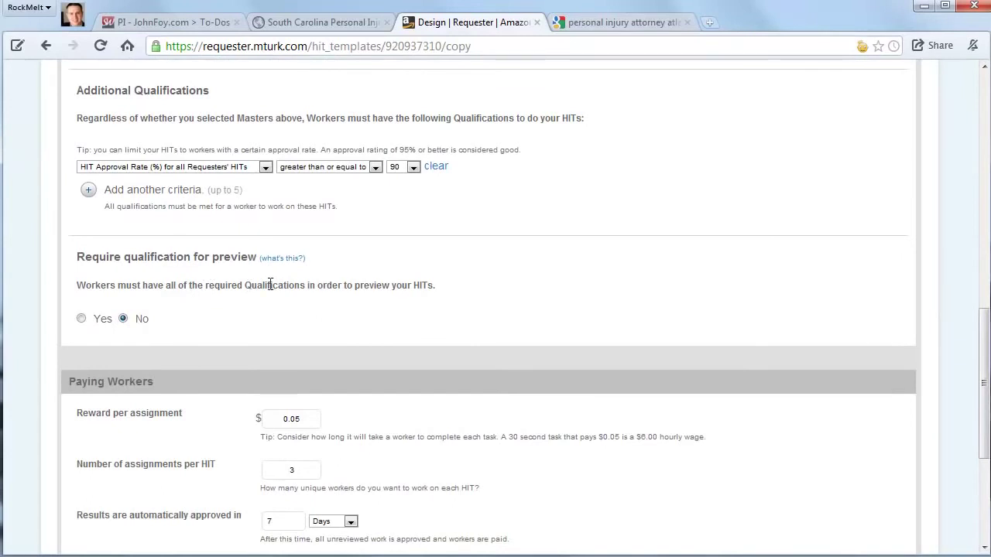
click(82, 319)
Add a criterion requiring the worker's Location to be UNITED STATES, and set the minimum HIT approval rate to 85 percent.
click(89, 191)
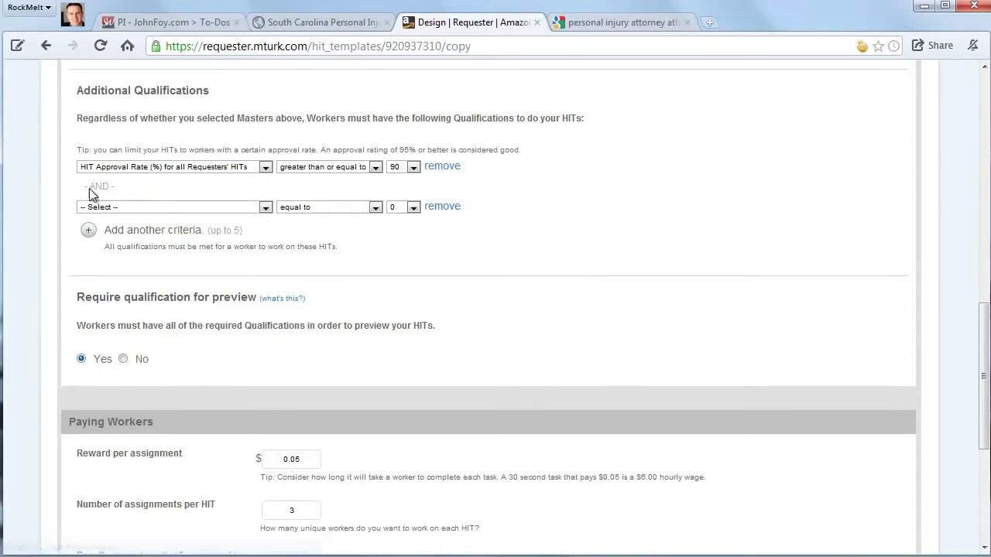
click(265, 208)
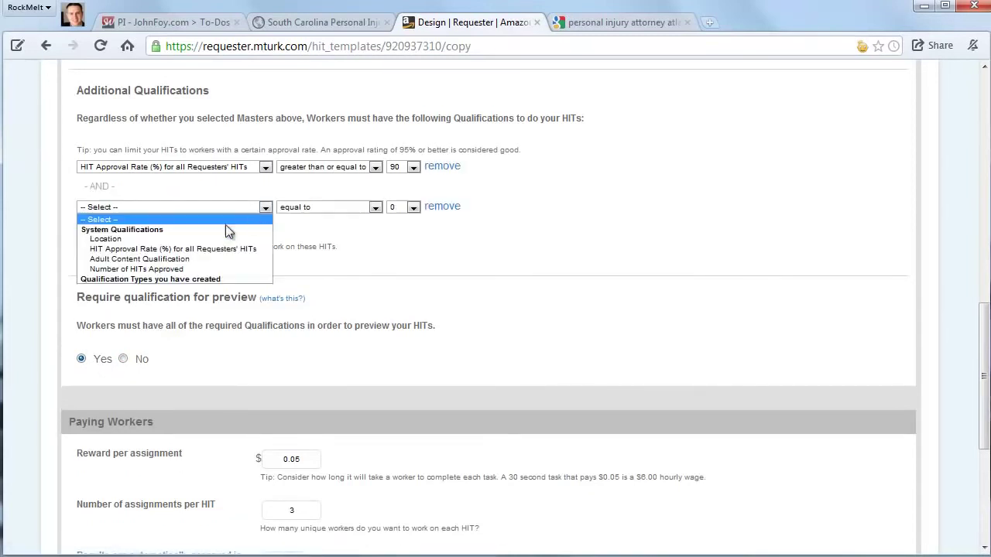
click(107, 239)
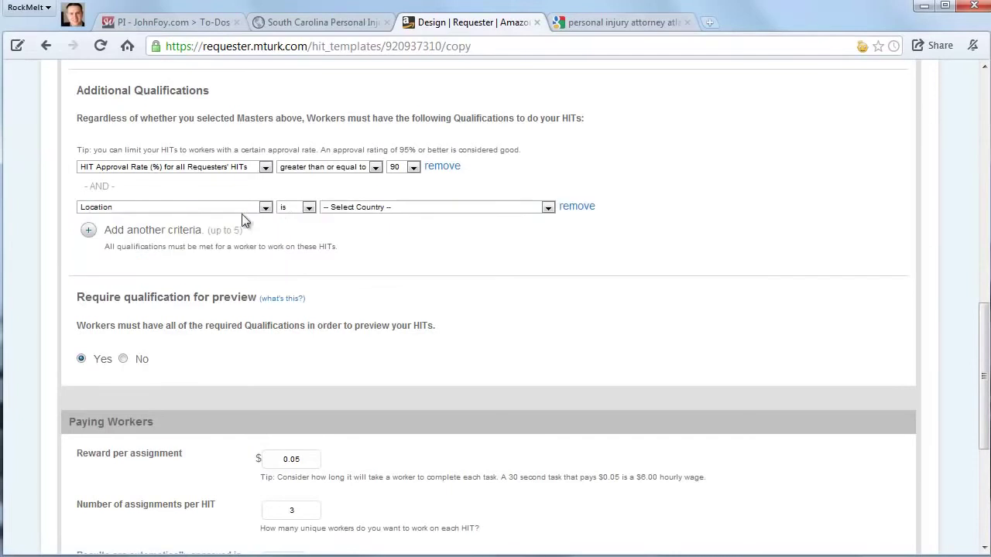
click(364, 208)
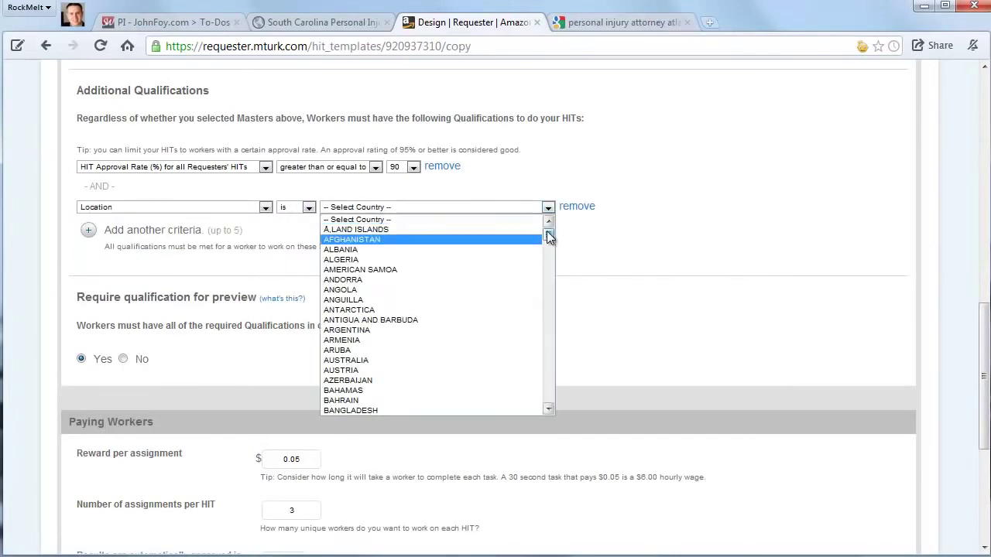
drag(548, 236, 549, 392)
click(417, 313)
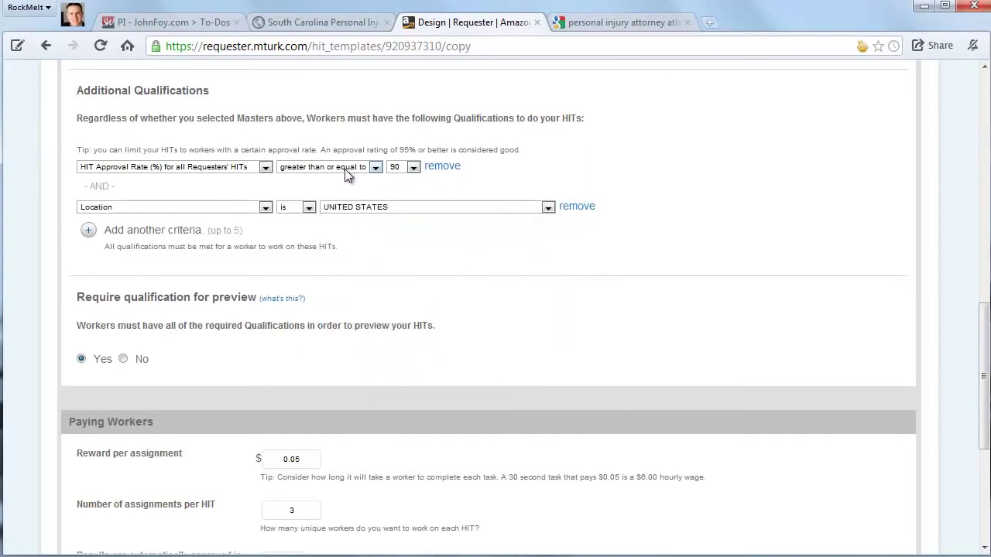
click(412, 169)
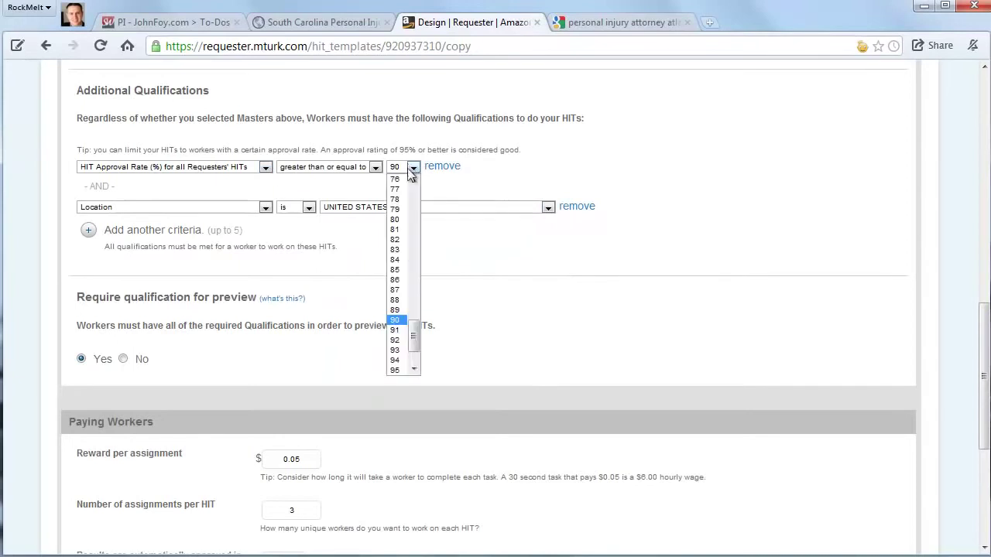
click(401, 270)
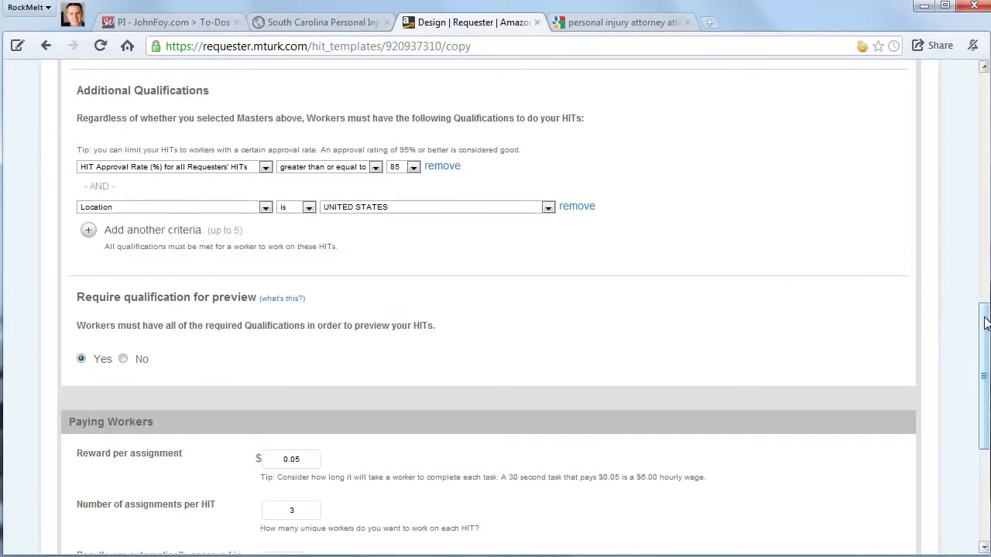
Set the reward per assignment to $0.10 and the number of assignments per HIT to 40.
drag(984, 324, 984, 370)
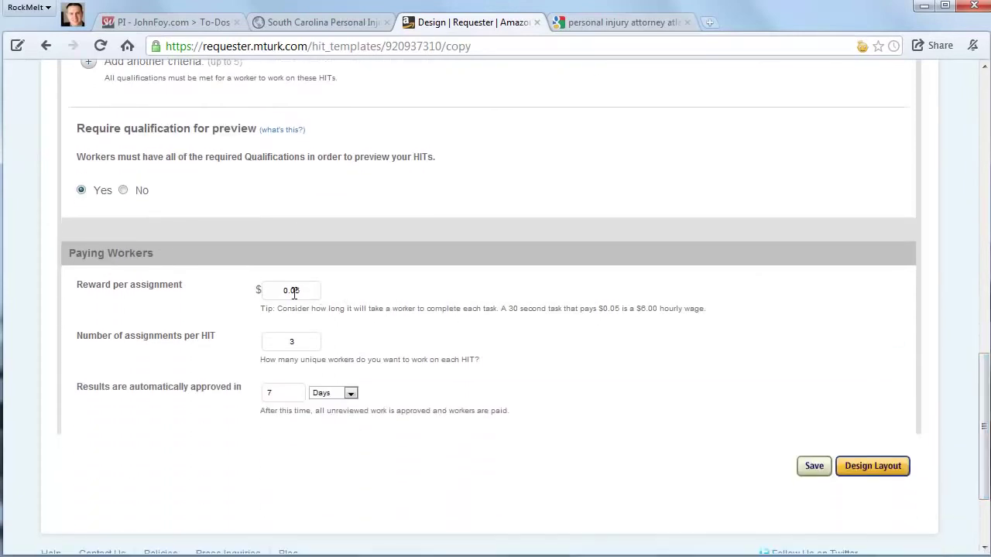
drag(291, 292, 416, 279)
text(10)
drag(307, 343, 250, 336)
text(30)
key(BackSpace)
key(BackSpace)
text(40)
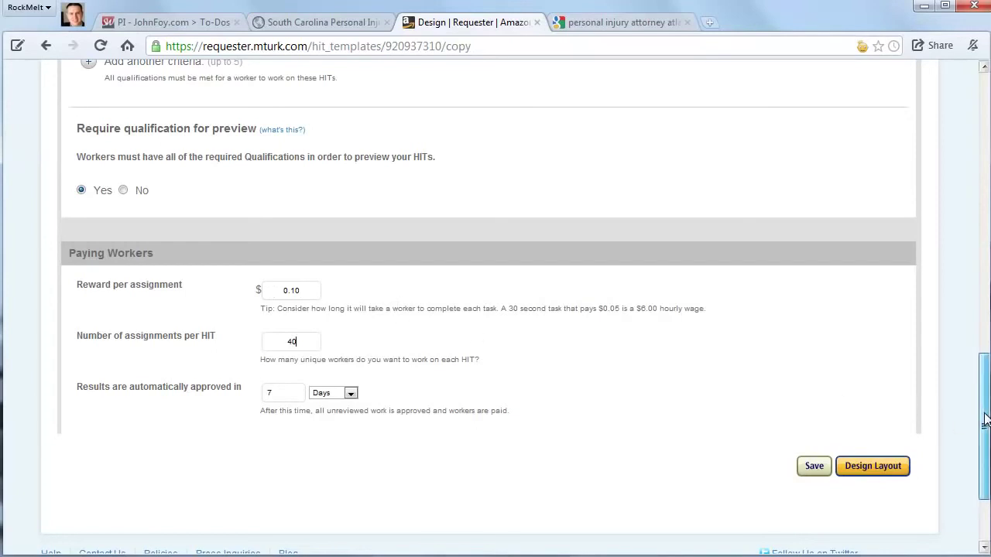
Set the HIT to expire in 1 day.
drag(985, 420, 963, 295)
click(185, 173)
text(1)
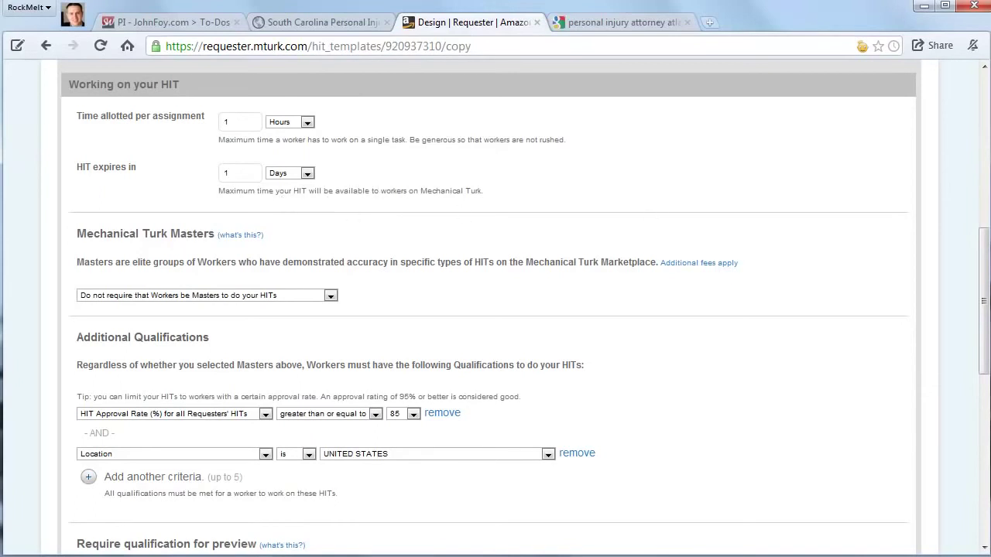
Set results to be automatically approved in 2 days, and continue to the layout design stage.
drag(982, 302, 972, 446)
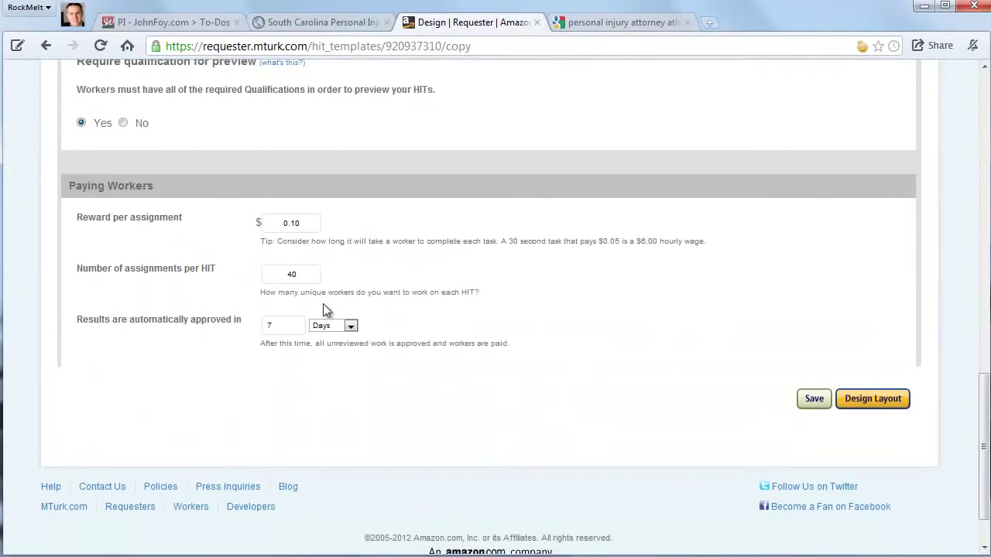
drag(284, 327, 227, 325)
text(2)
click(887, 401)
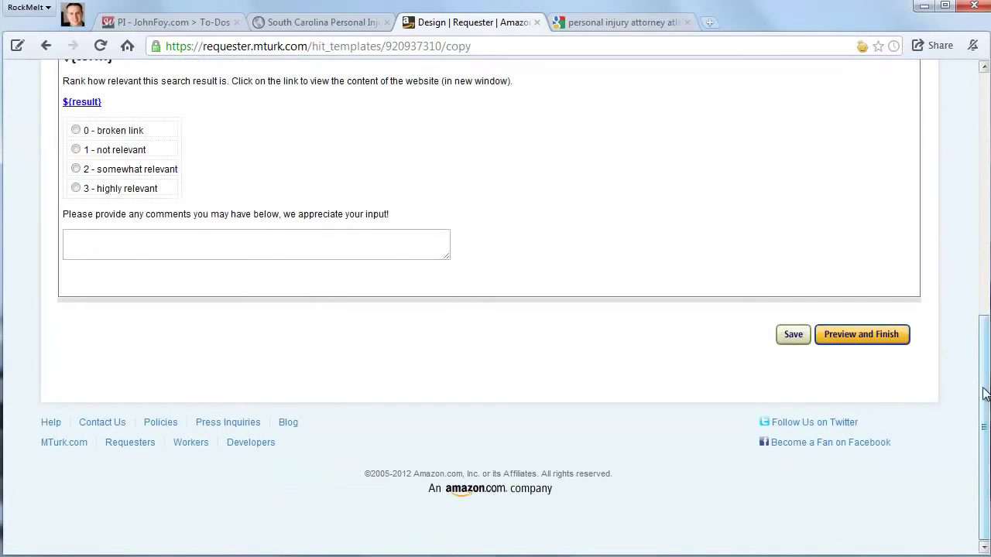
Replace the example search phrase "Mechanical Turk" in the instructions with "personal injury attorney atlanta" plus the attorney's surname.
drag(984, 393, 980, 318)
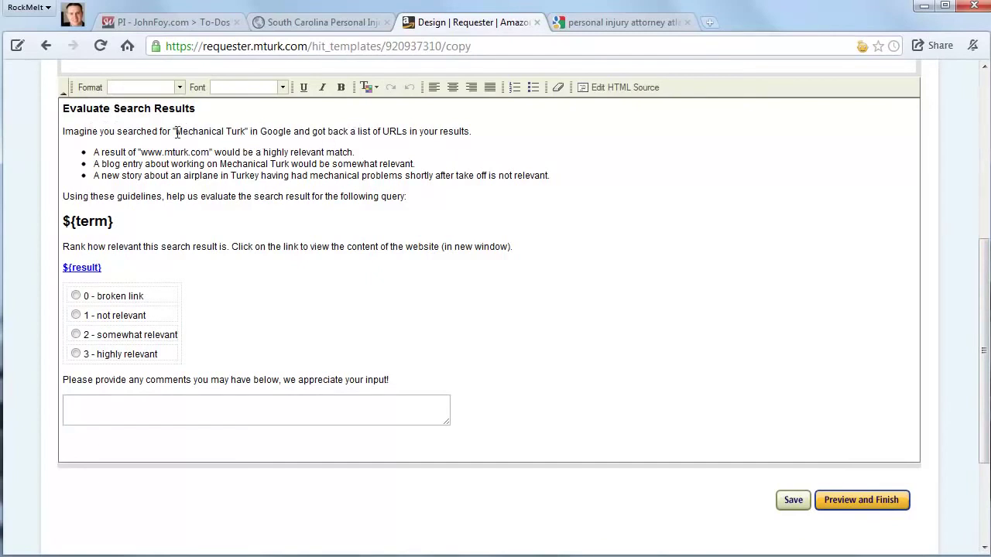
drag(176, 131, 246, 131)
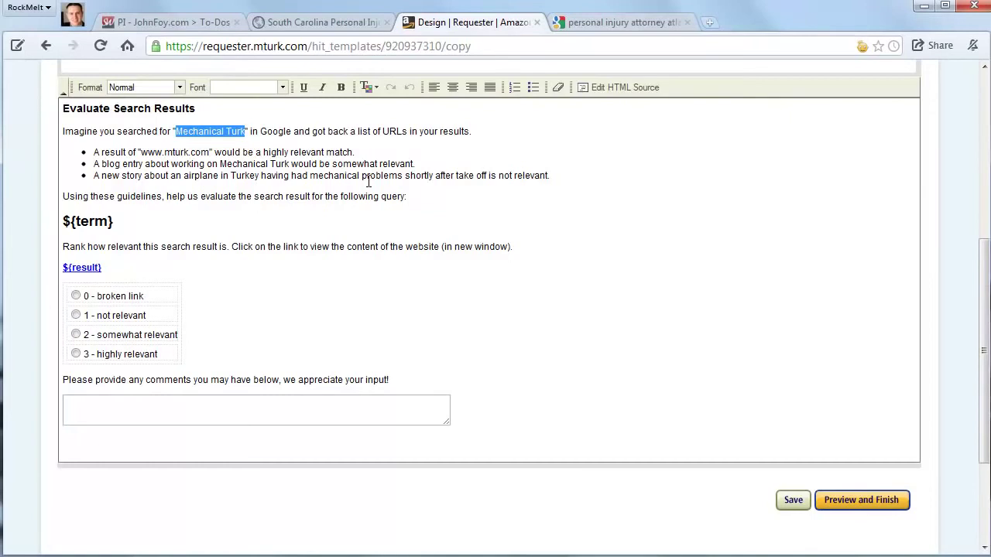
text(personal inj)
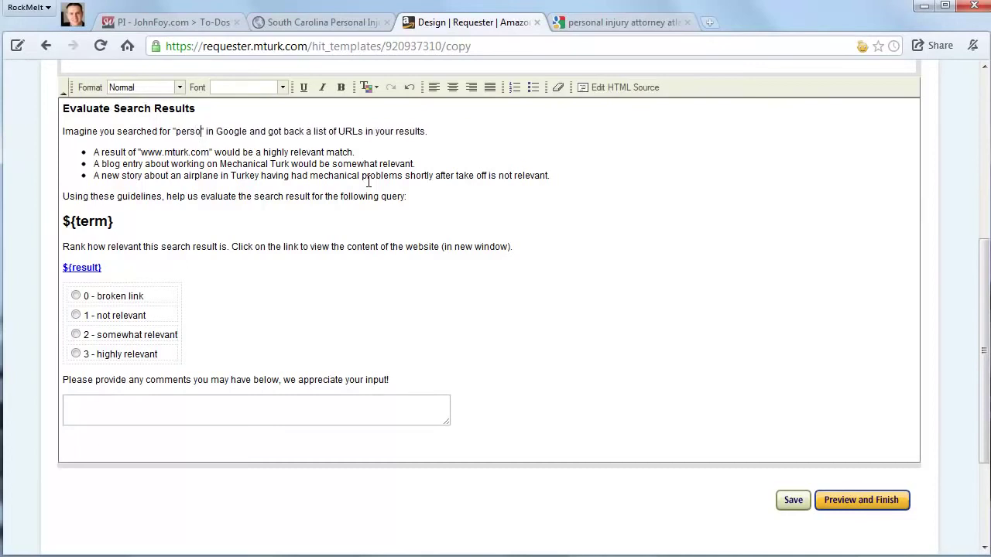
text(ury attorney)
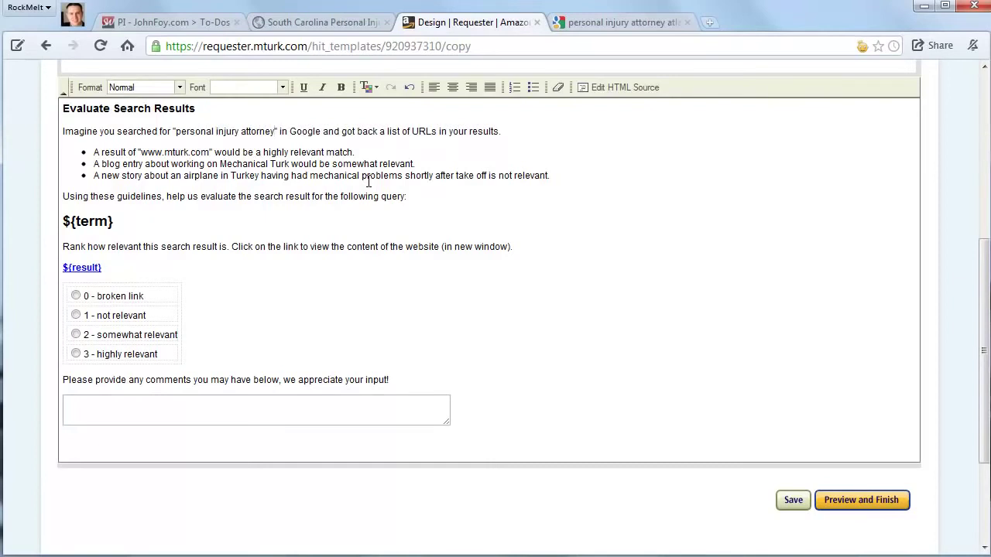
text(atlanta)
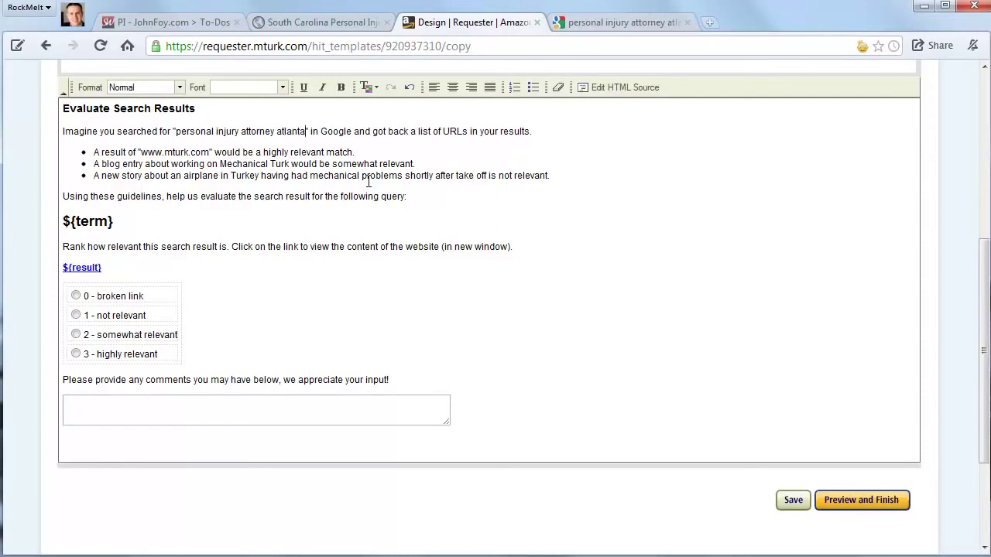
text( john j)
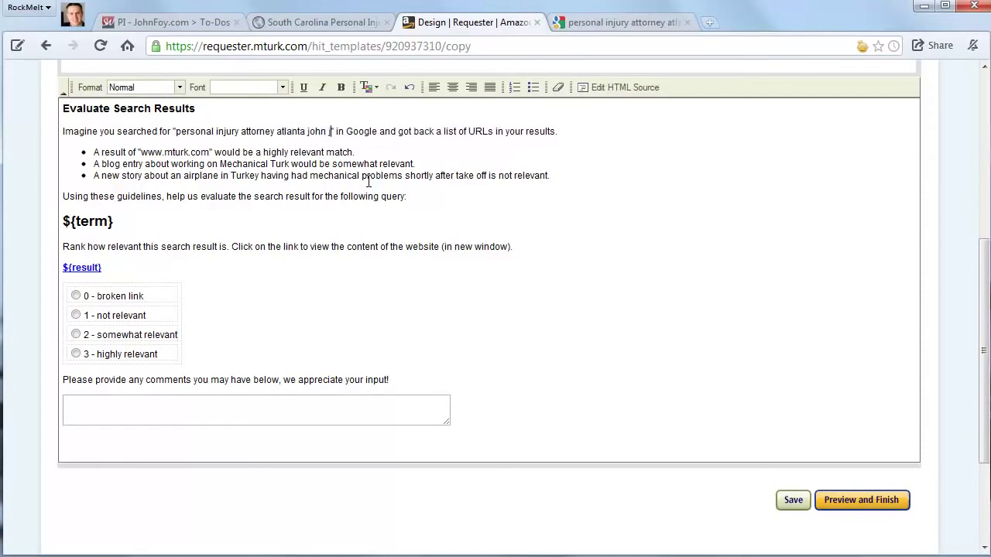
text(oy)
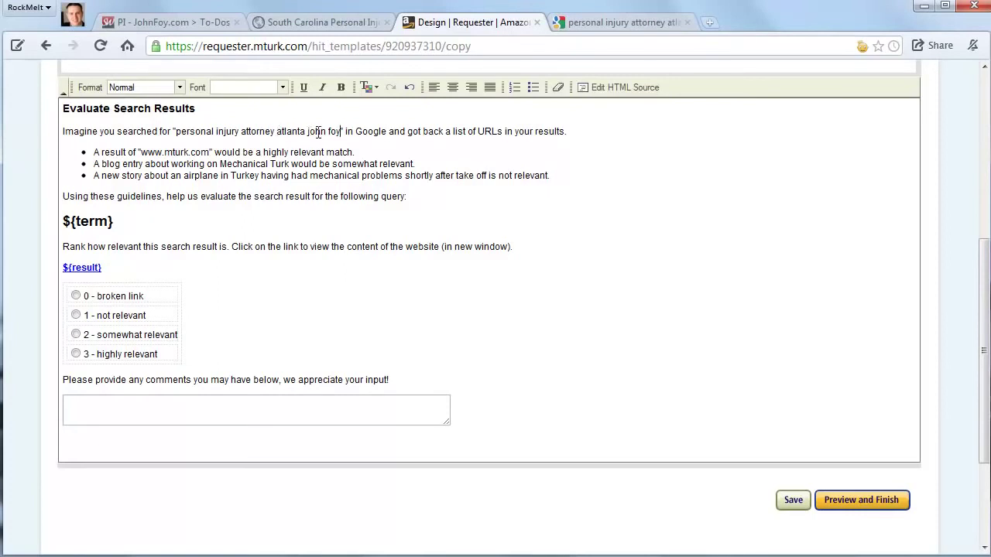
drag(325, 130, 310, 132)
key(BackSpace)
Copy the example search phrase from the template instructions and run a Google search for it.
drag(321, 133, 177, 133)
key(ctrl+c)
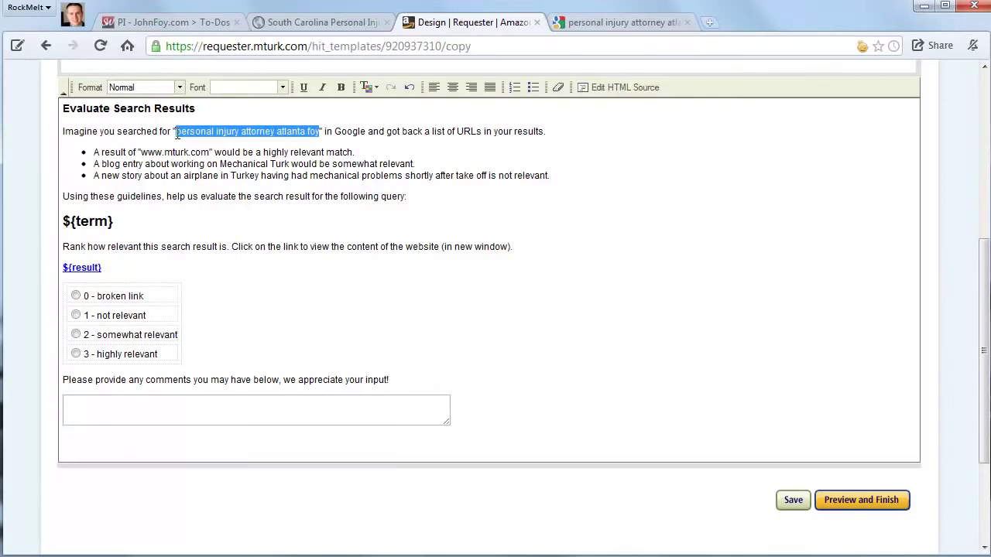
click(642, 20)
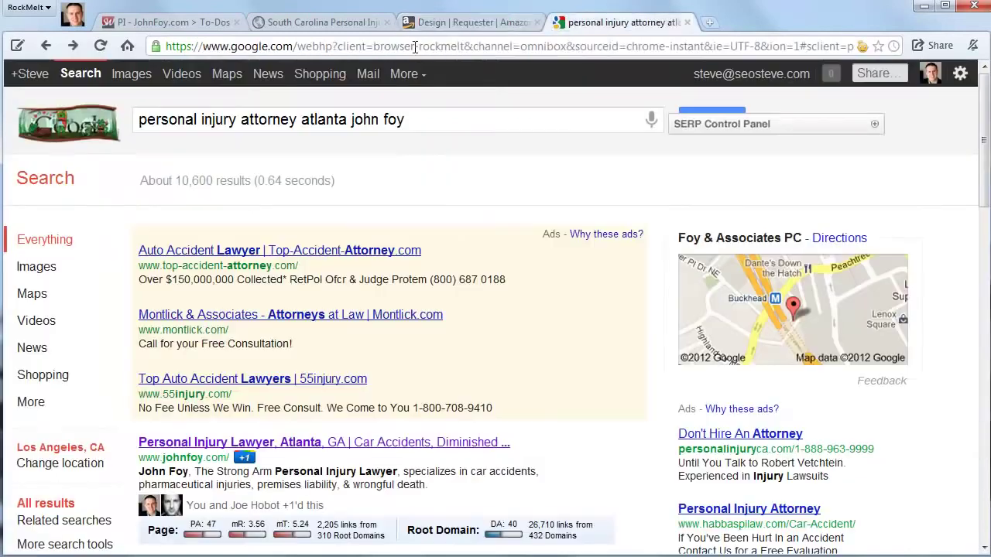
click(415, 46)
key(ctrl+v)
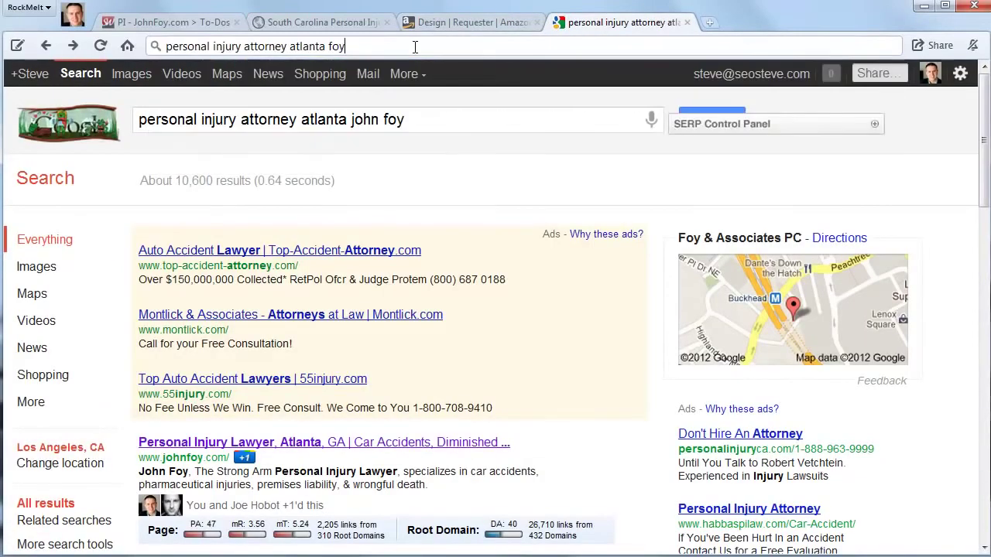
key(Return)
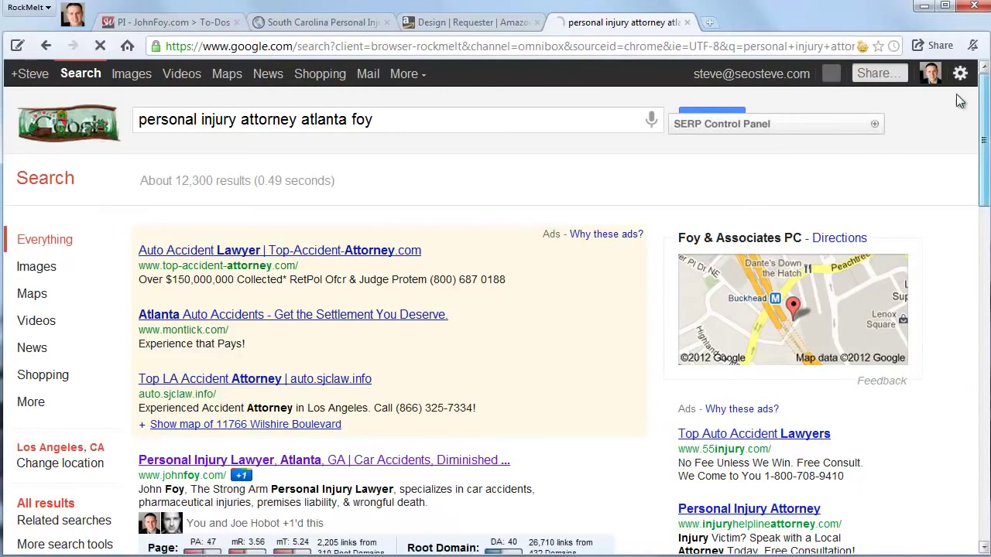
scroll(960, 95, down, 1)
scroll(984, 87, up, 1)
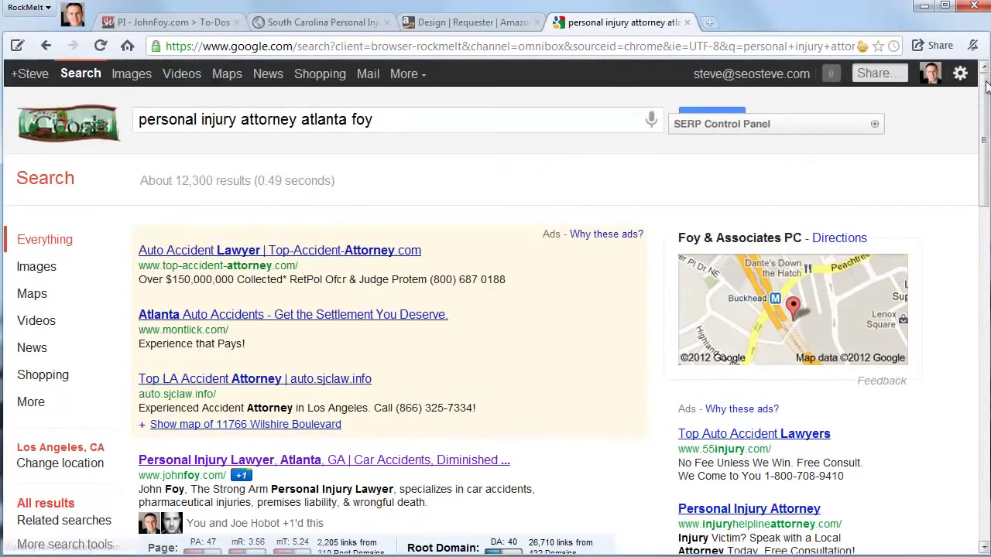
Try to sign out of the Google account from the search results page.
click(960, 74)
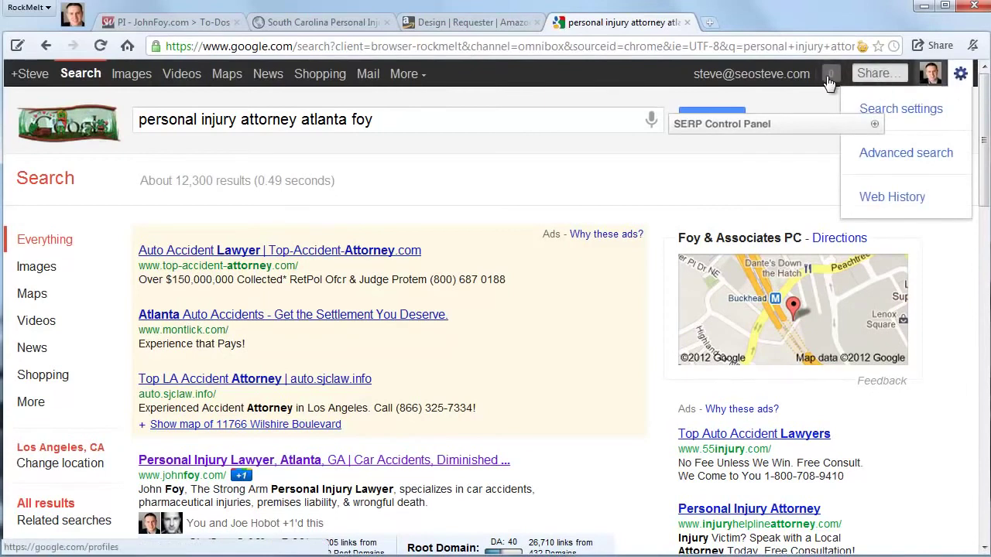
click(799, 77)
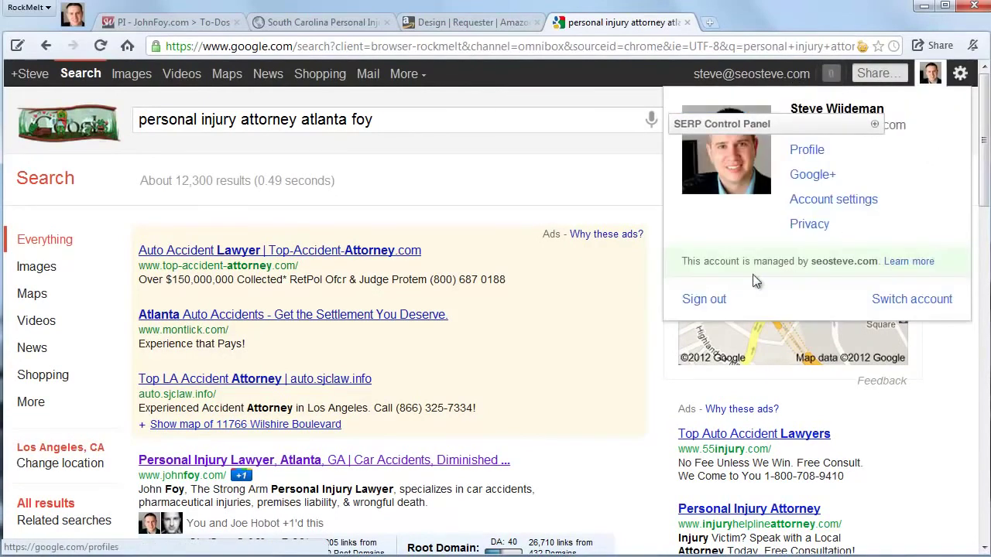
click(700, 297)
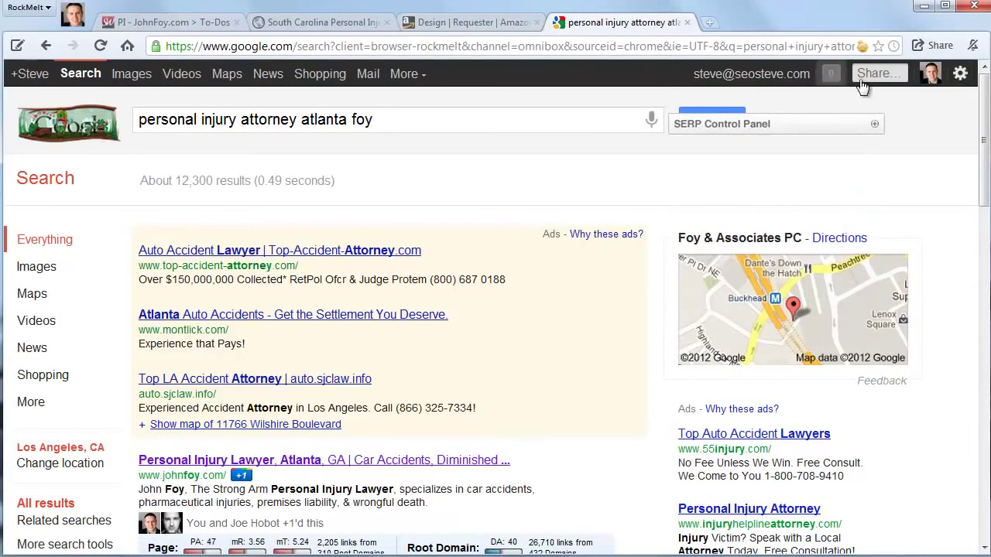
click(765, 74)
click(706, 306)
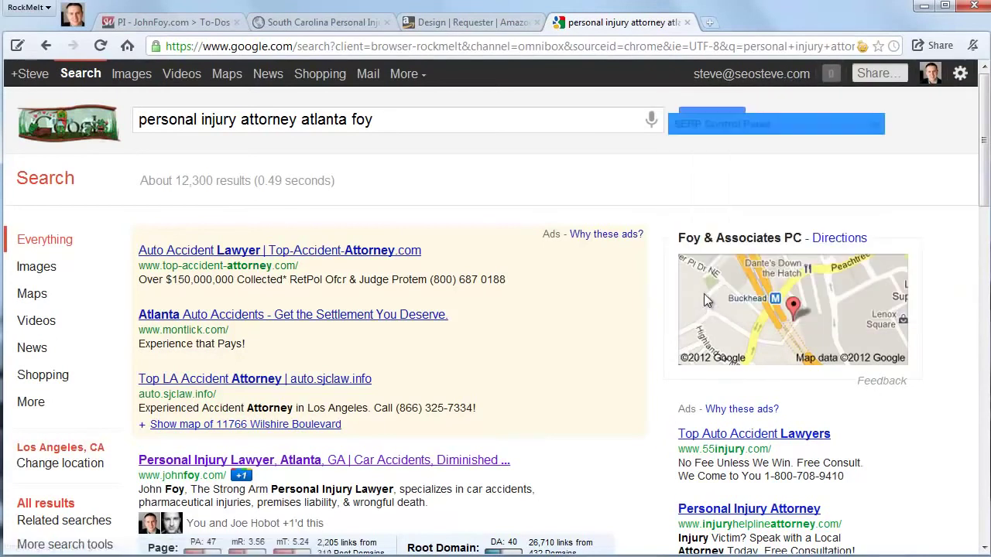
click(876, 127)
mouse_move(986, 113)
mouse_down()
mouse_move(984, 214)
mouse_move(984, 108)
mouse_up()
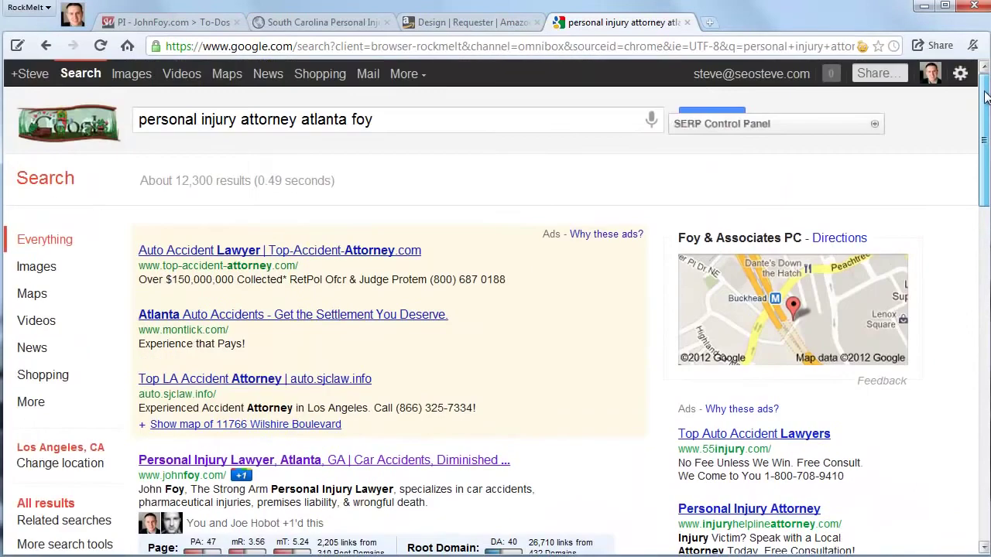
click(477, 24)
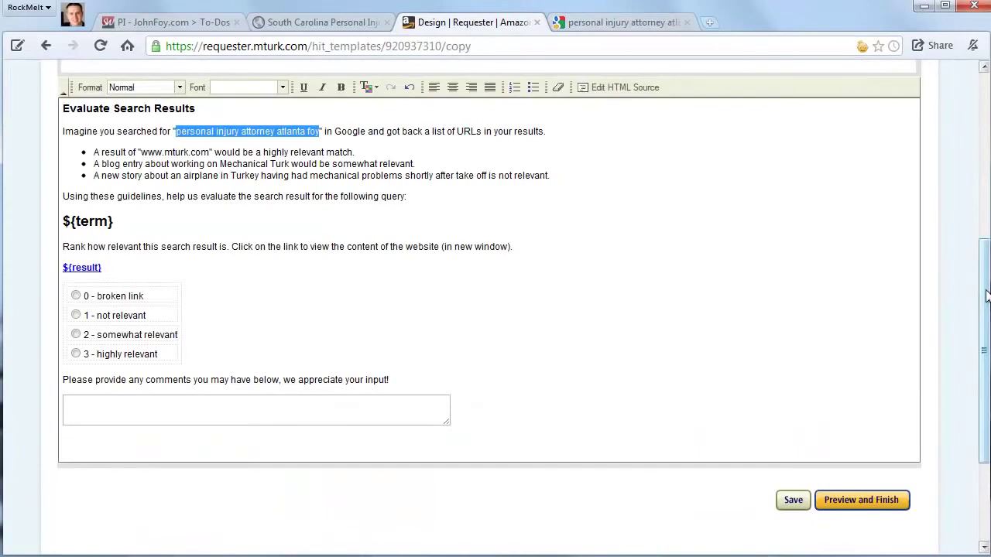
click(259, 131)
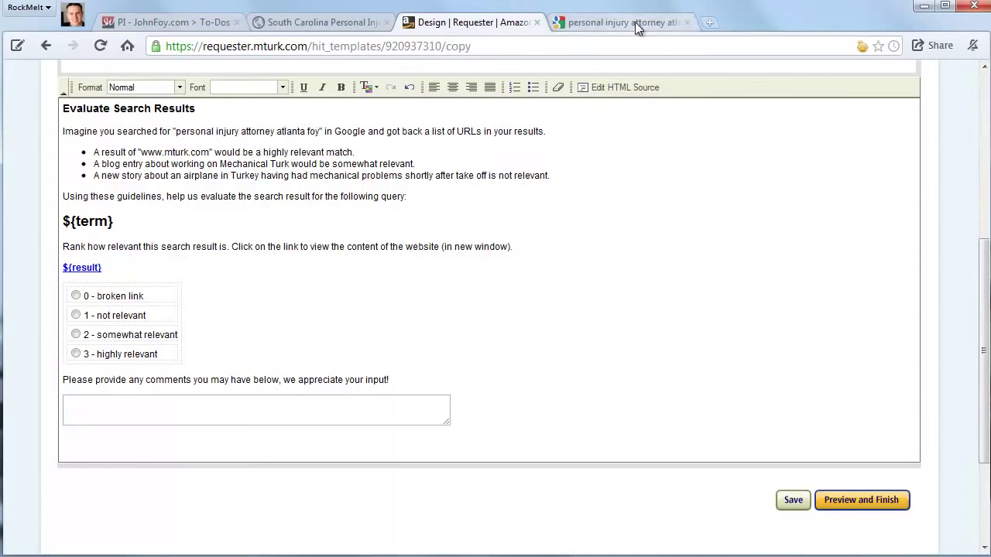
click(30, 8)
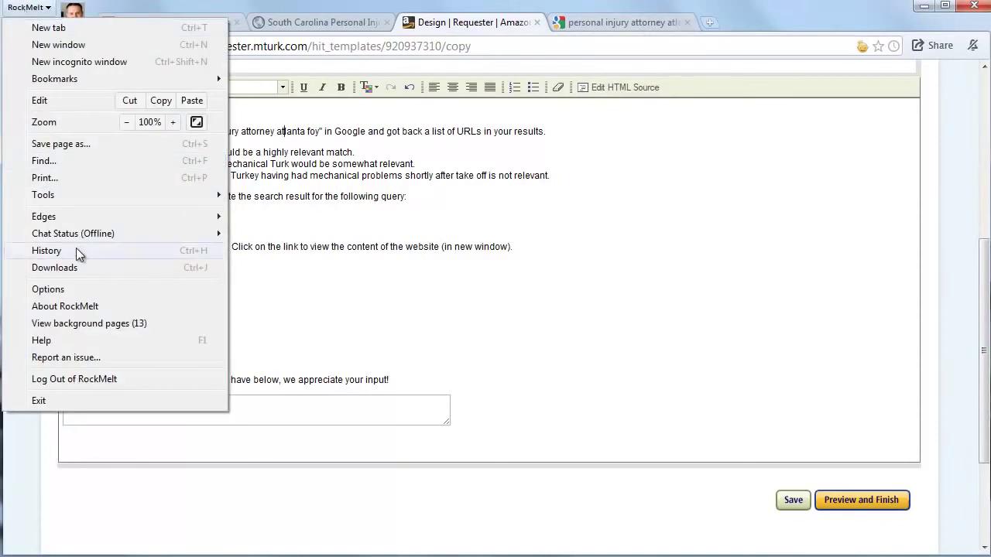
click(48, 289)
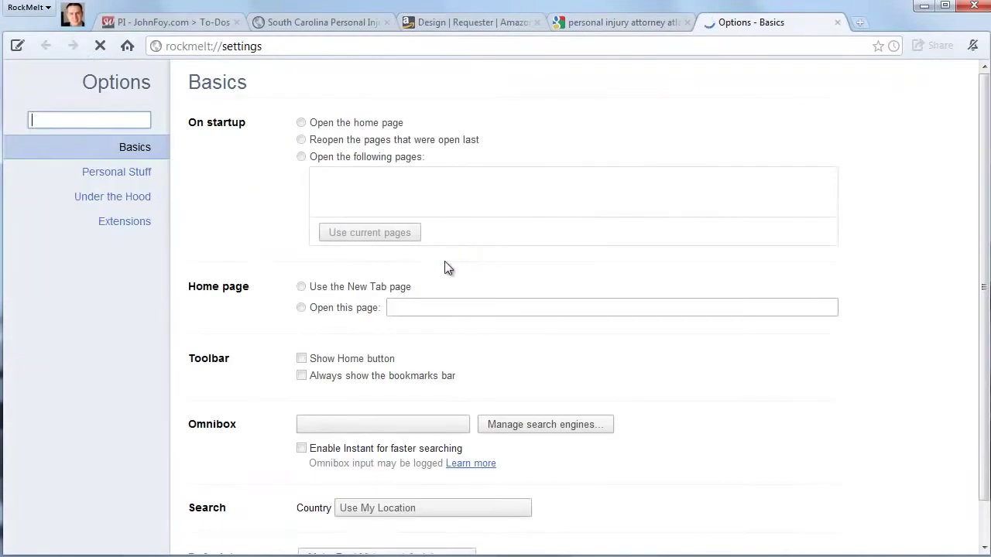
click(836, 23)
Disable the Mozbar extension in the browser's extension settings and close the settings page.
click(29, 8)
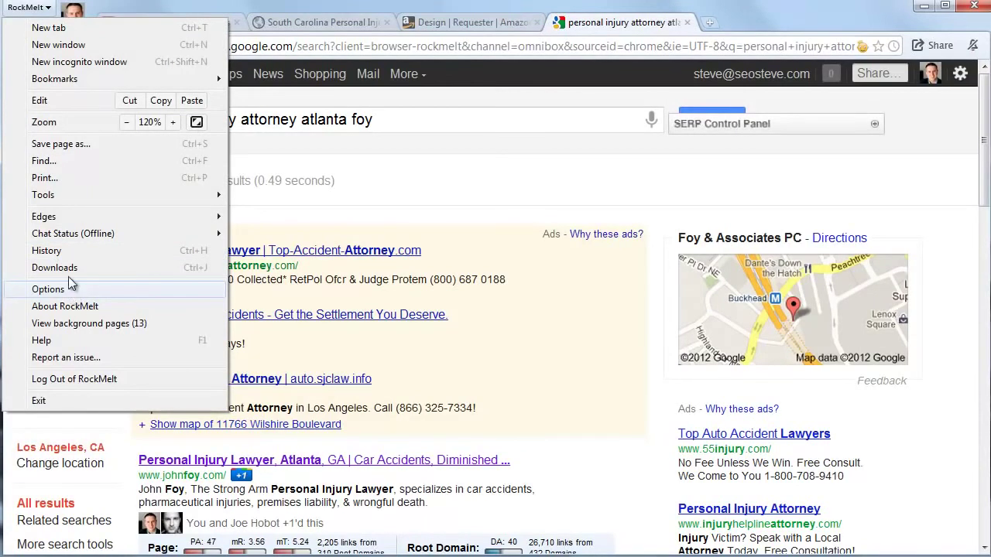
mouse_move(89, 200)
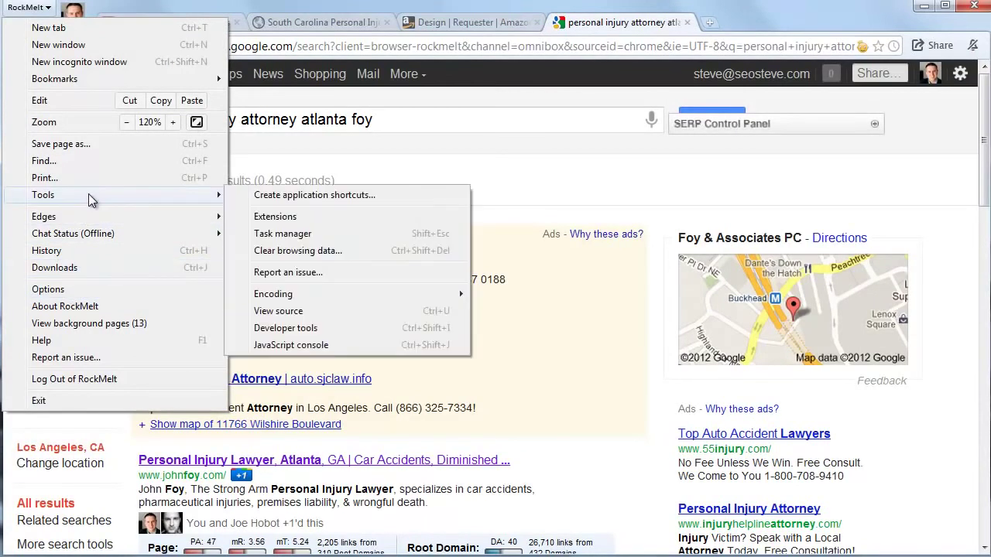
click(268, 218)
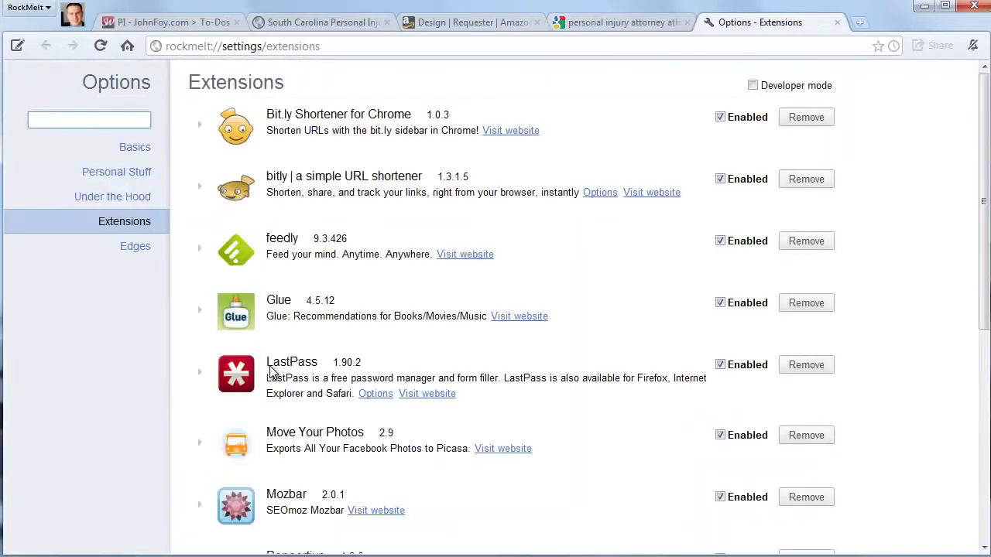
scroll(271, 371, down, 5)
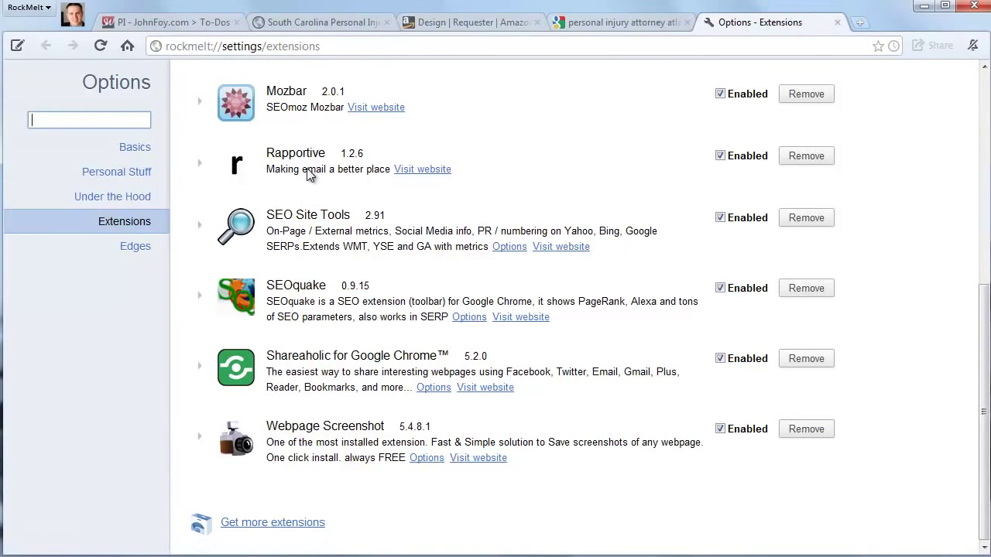
scroll(307, 174, up, 2)
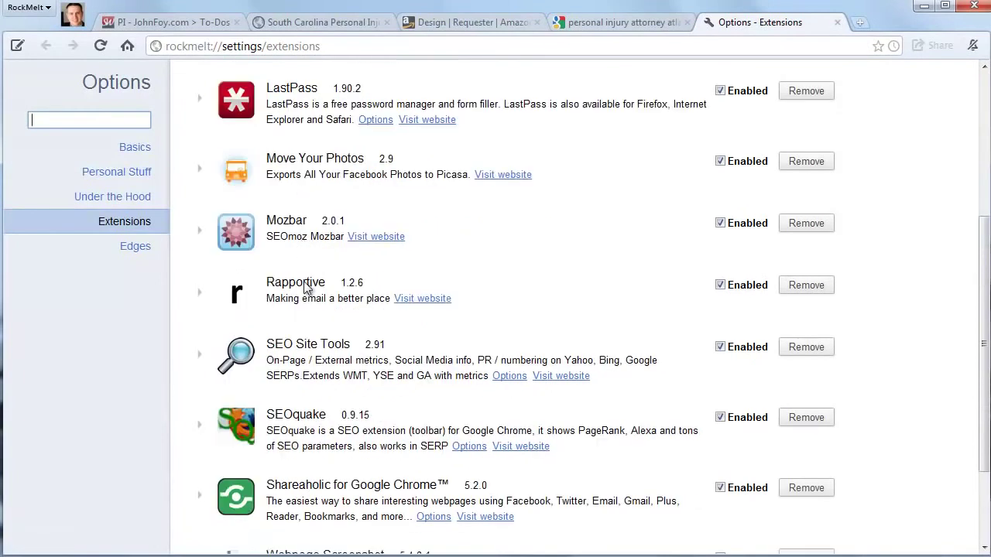
click(200, 232)
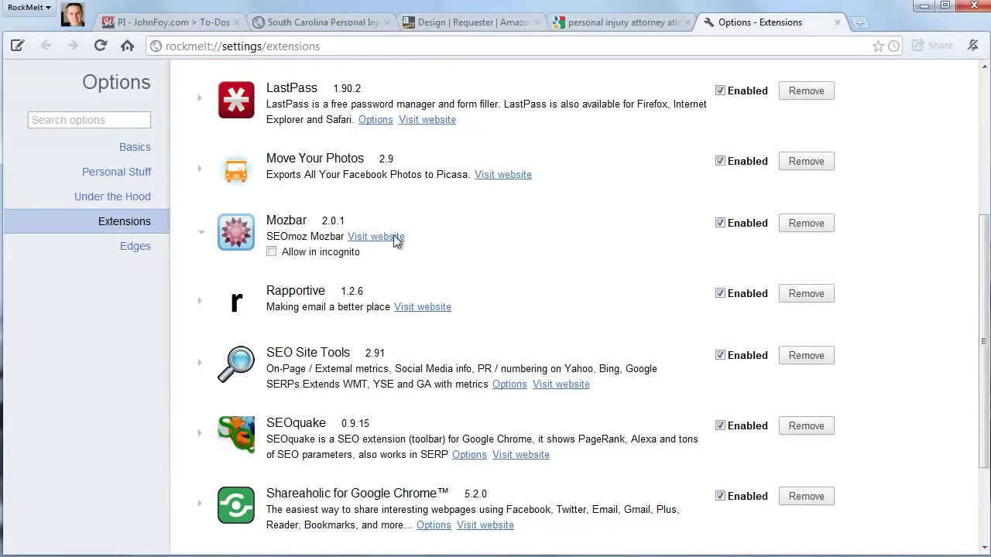
click(720, 223)
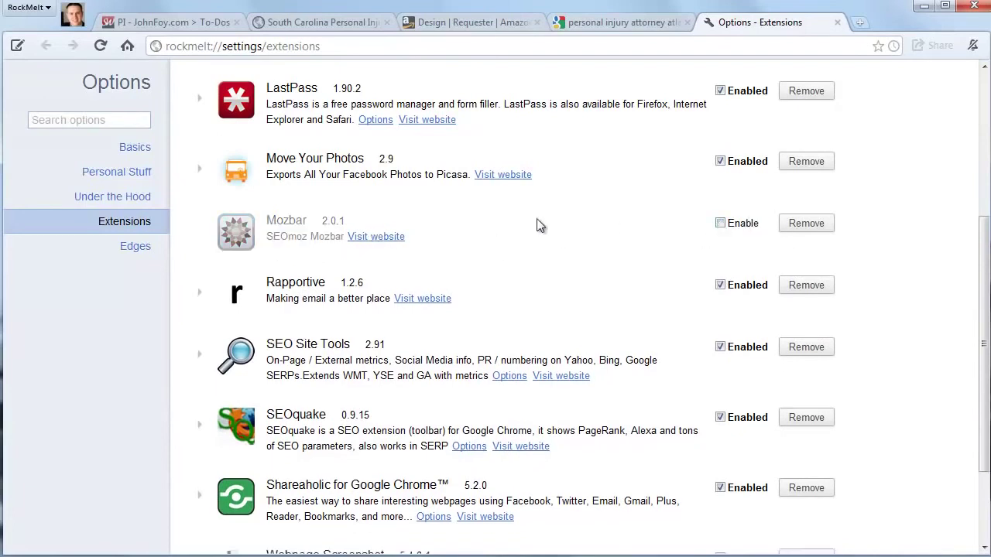
click(837, 23)
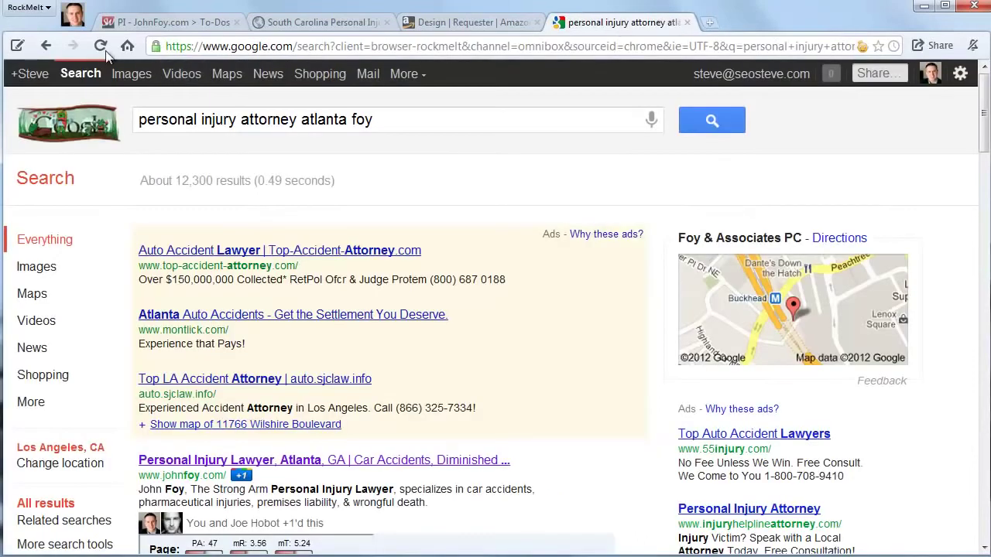
Reload the Google results page and sign out of the Google account.
click(100, 45)
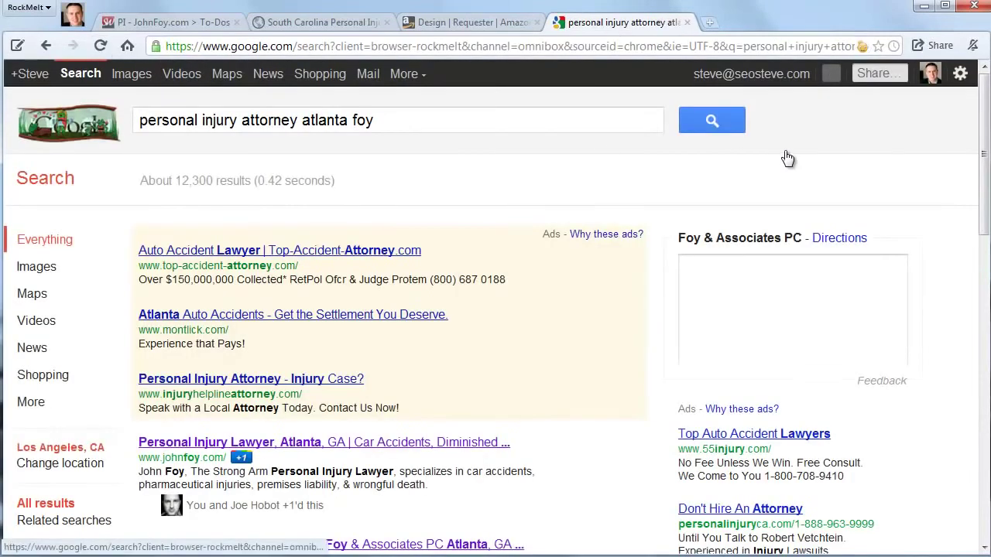
click(784, 81)
click(704, 299)
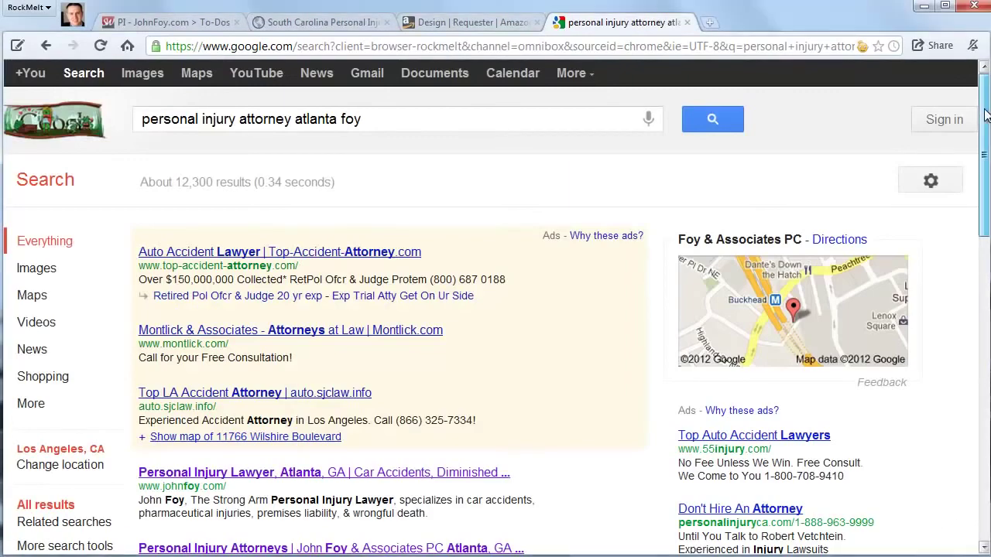
Search Google again with the attorney's first name inserted before the surname in the query.
mouse_move(985, 114)
mouse_down()
mouse_move(985, 225)
mouse_move(985, 113)
mouse_up()
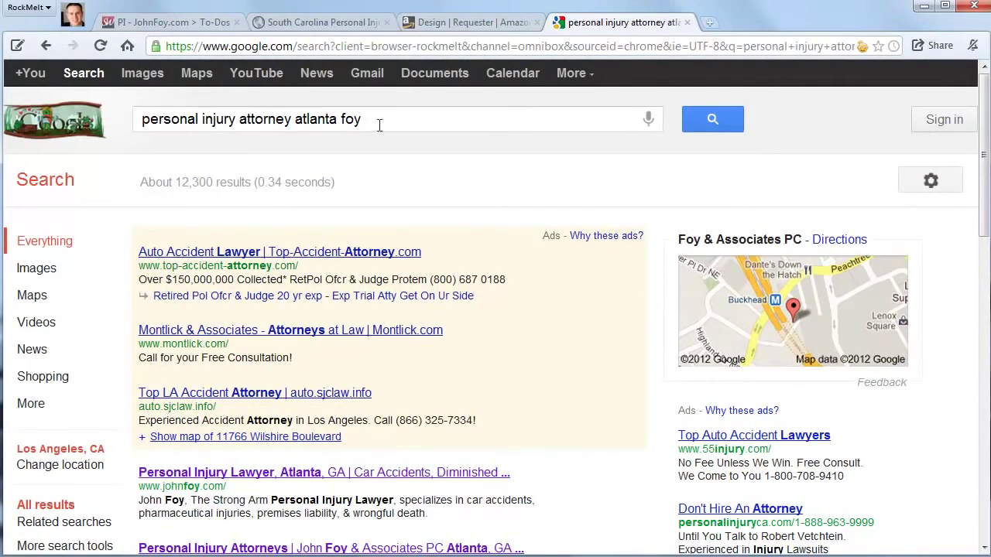
click(341, 120)
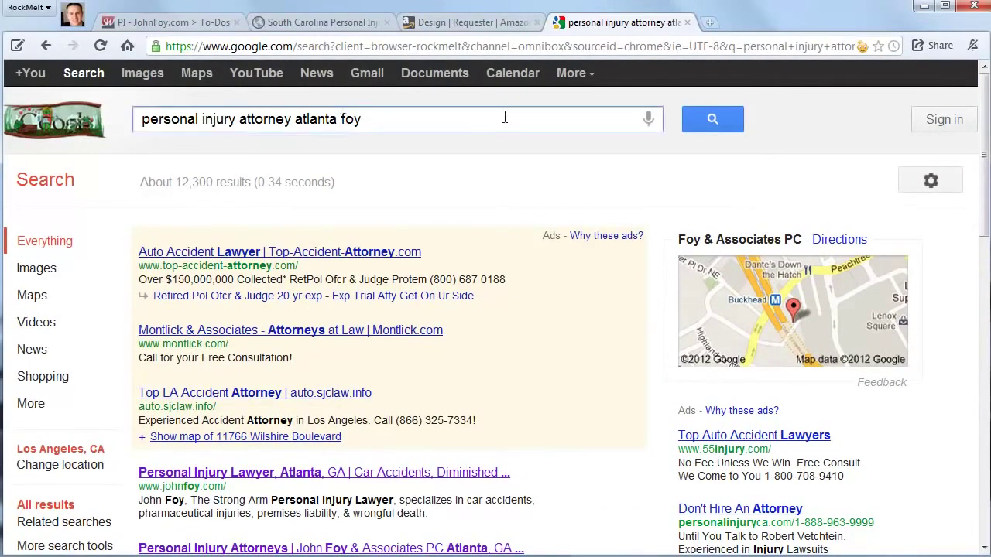
text(john)
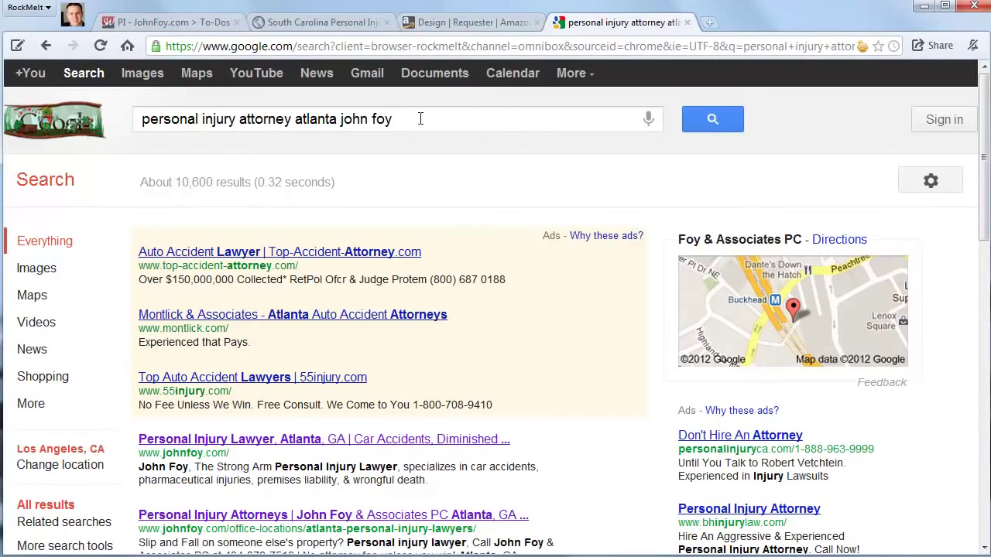
Return to the HIT template and add the attorney's first name before the surname in the example search phrase.
drag(420, 119, 136, 119)
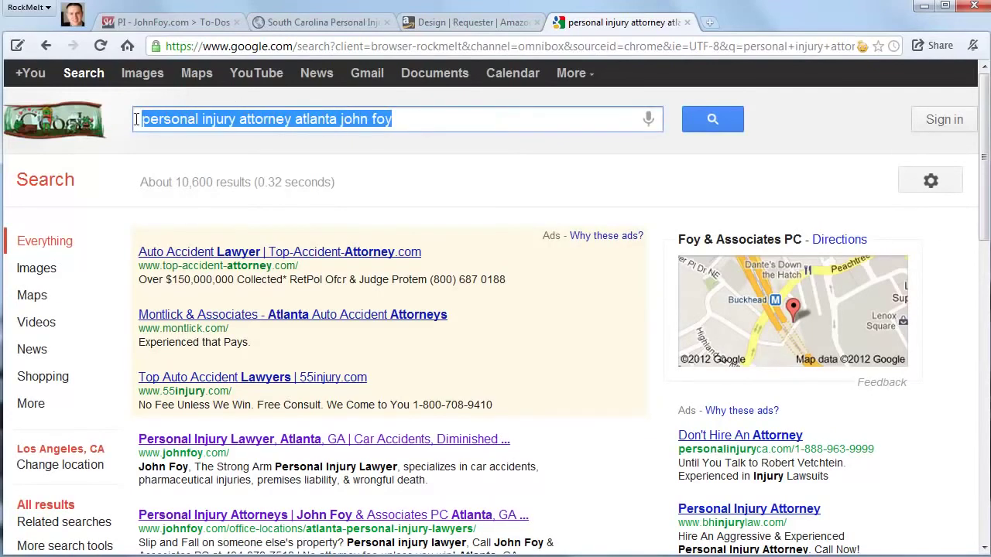
click(480, 23)
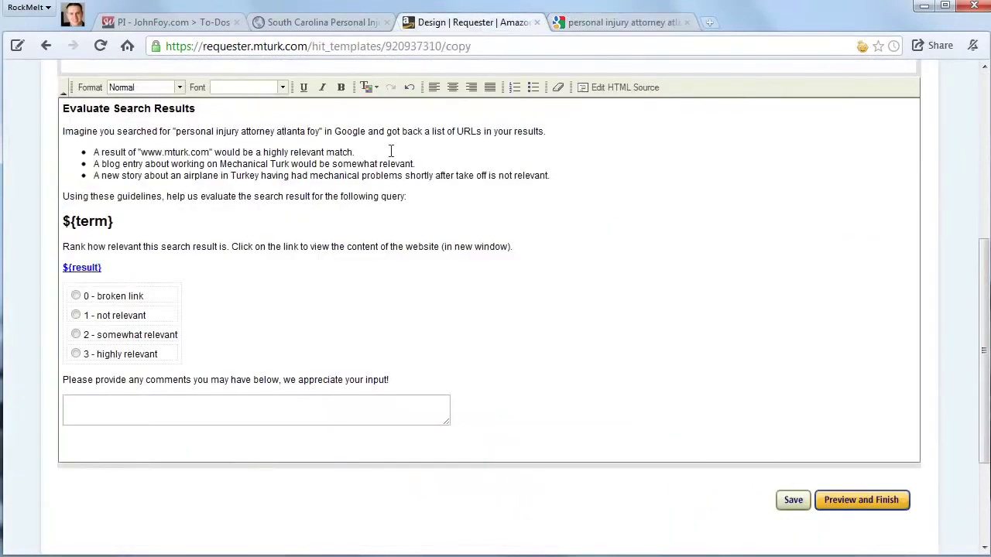
text(john)
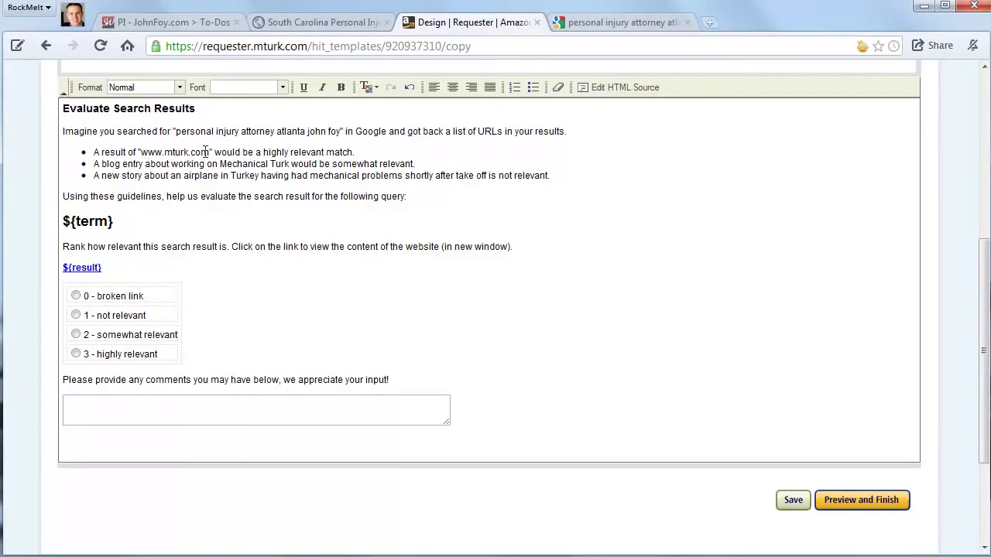
Replace "mturk.com" in the highly relevant example with the law firm's domain, and append ", as would" plus the firm's web address with a trailing slash.
drag(210, 152, 164, 152)
click(596, 23)
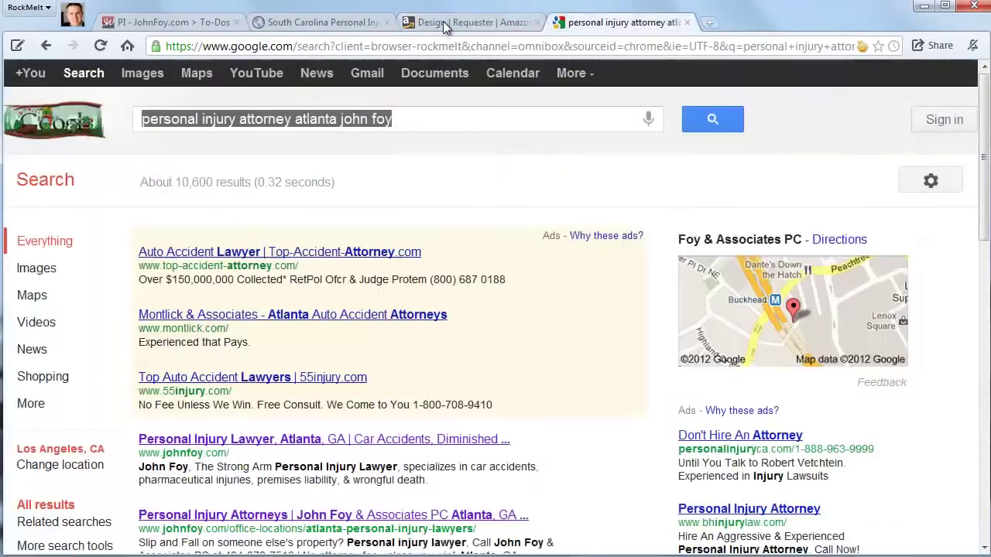
click(446, 25)
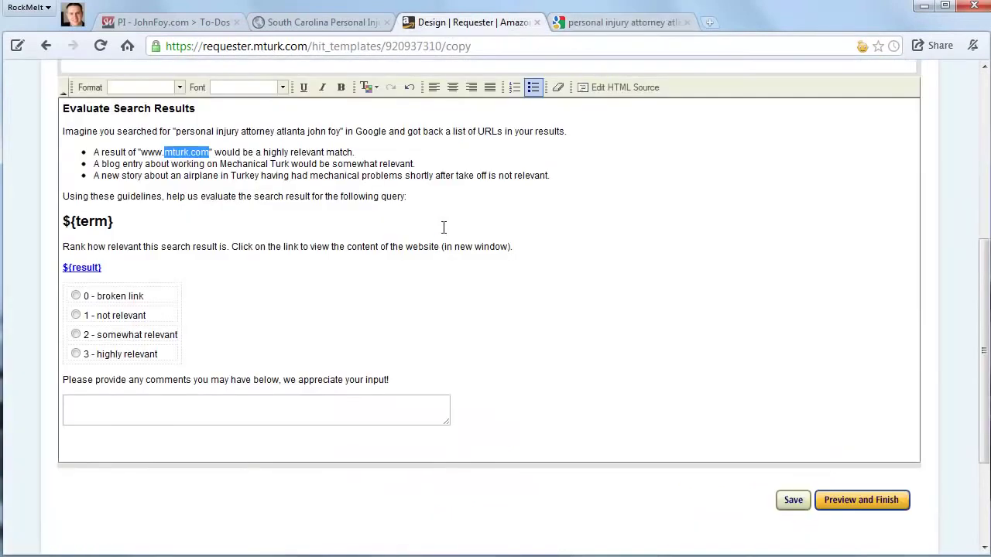
text(johnfoy)
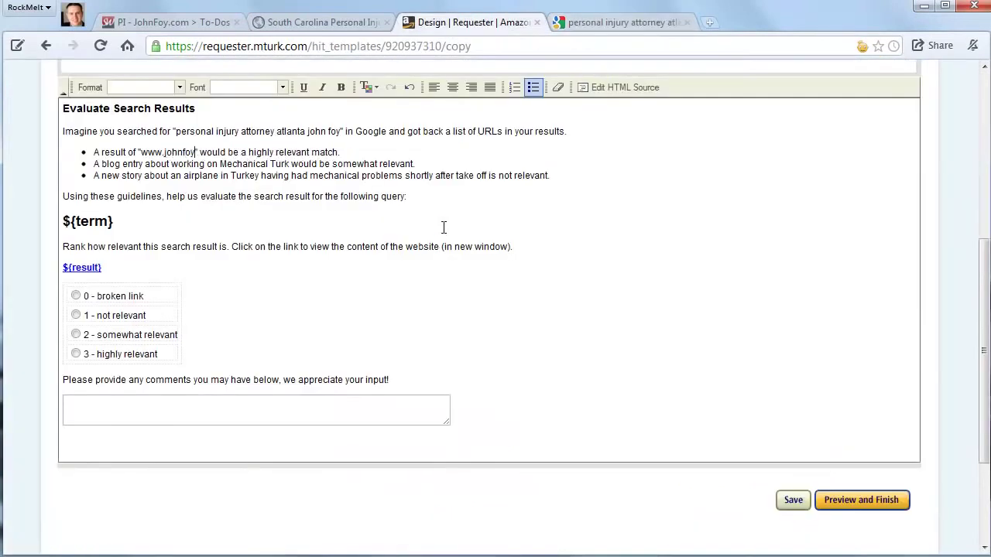
text(.com)
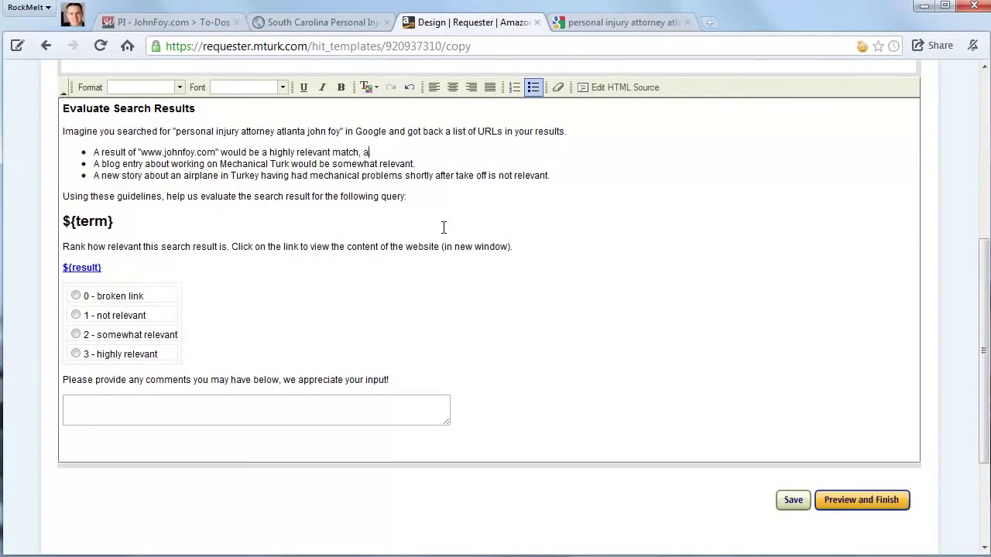
text(s would www.johnfoy.com/.)
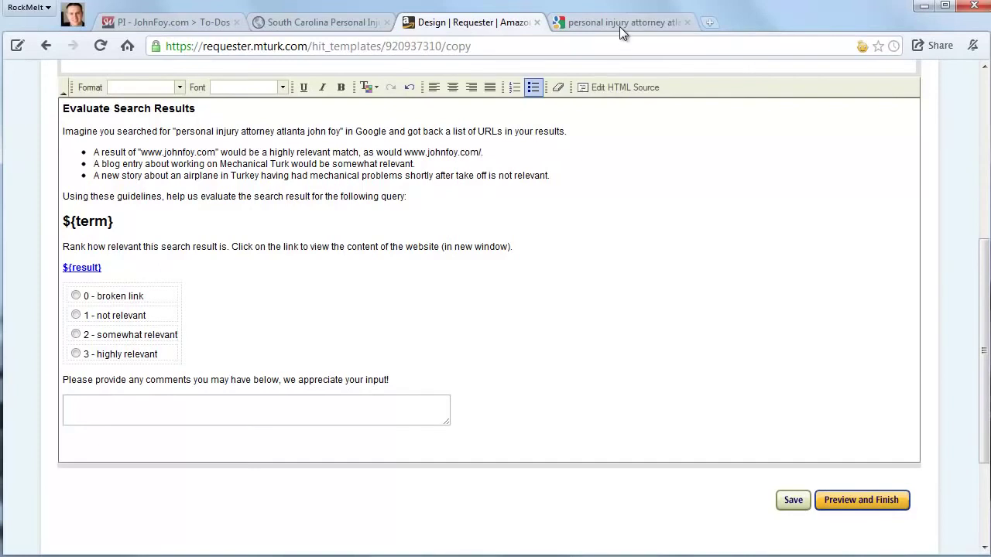
Copy the path "office-locations/atlanta-personal-injury-lawyers/" from the second Google result and append it to the firm's web address in the highly relevant example.
click(619, 27)
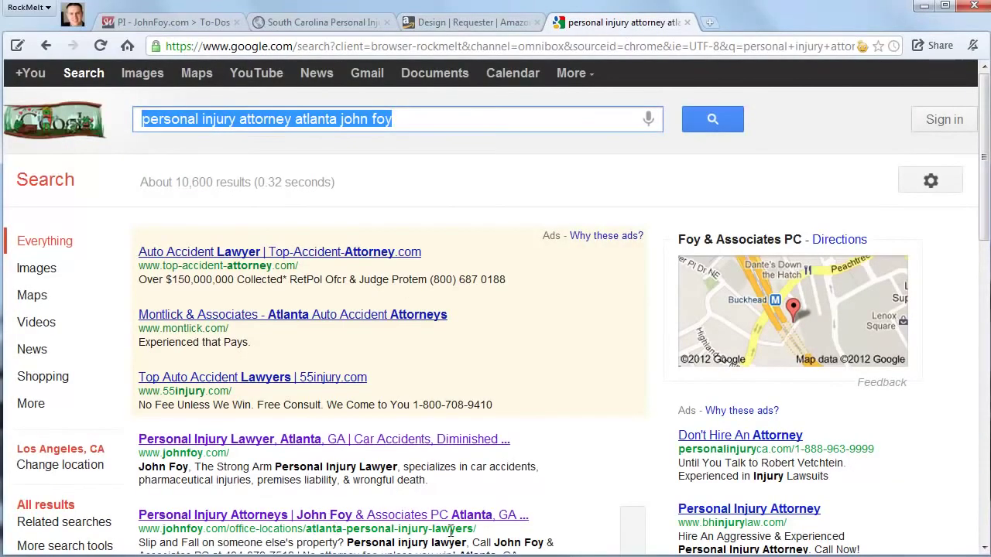
drag(476, 529, 228, 529)
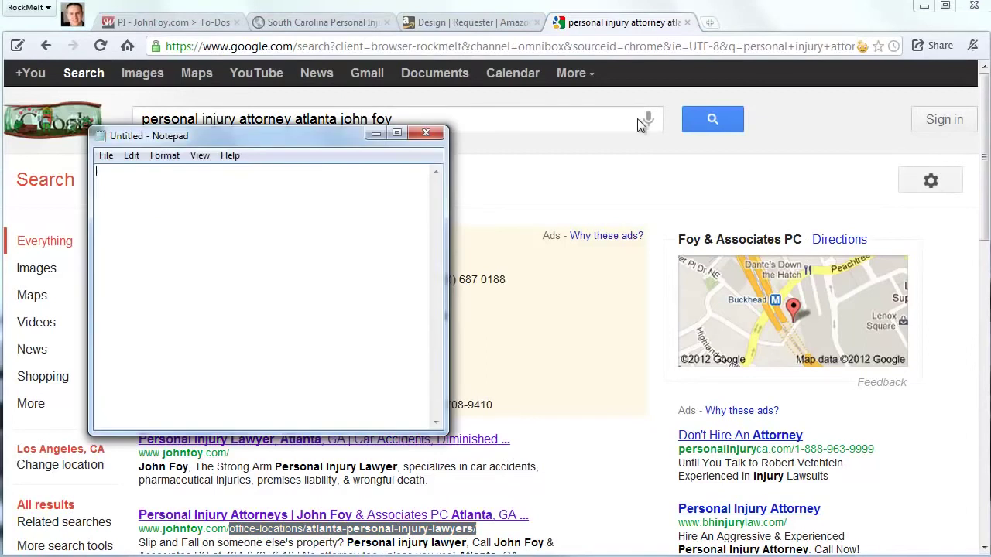
text(office-locations/atlanta-personal-injury-lawyers/)
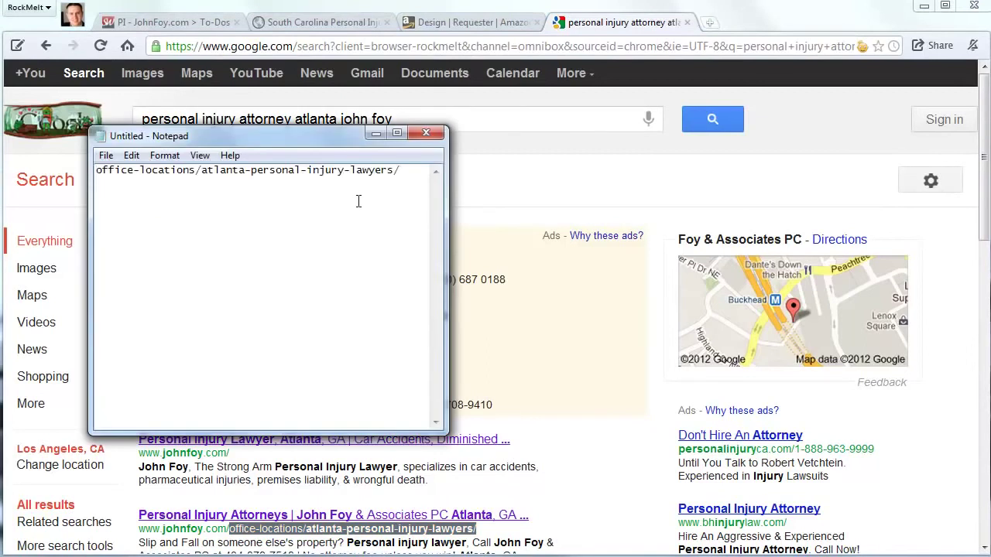
key(ctrl+a)
key(ctrl+x)
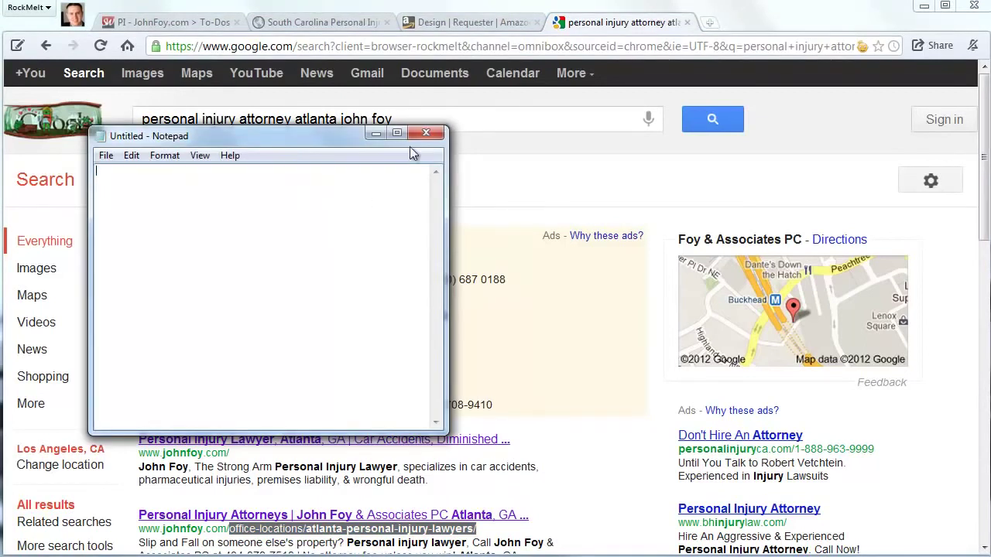
click(447, 23)
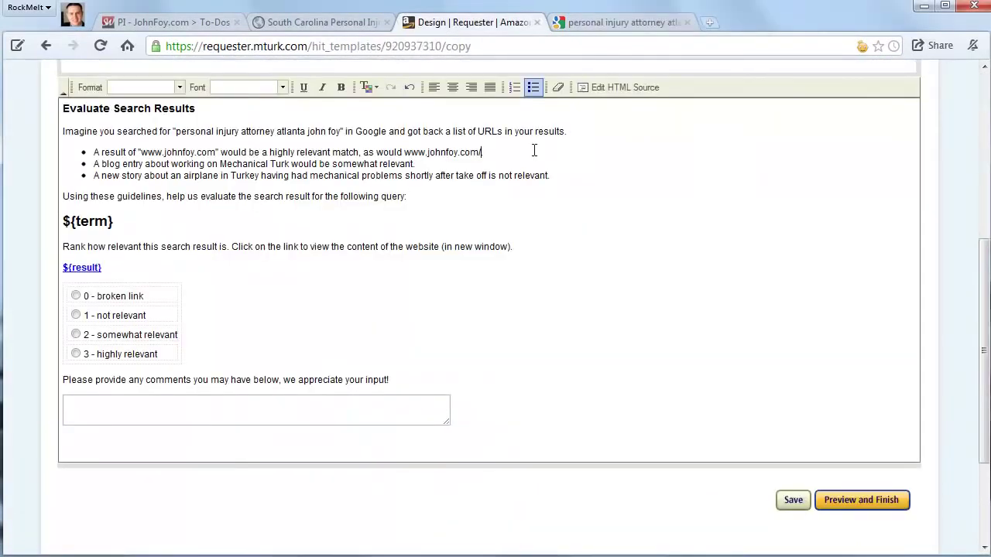
key(ctrl+v)
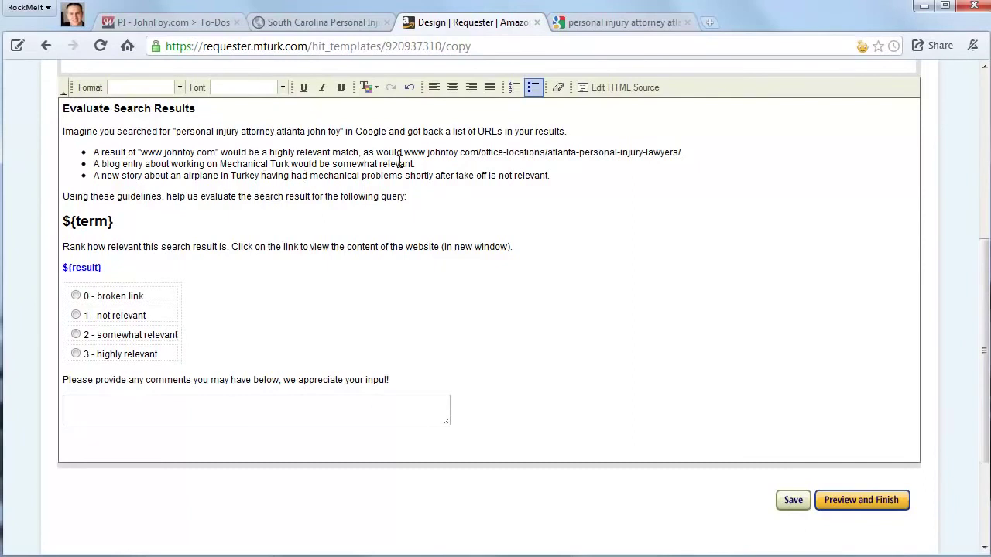
Replace the blog entry bullet with "Please review both results in search, including the title and description that appear".
drag(421, 164, 99, 166)
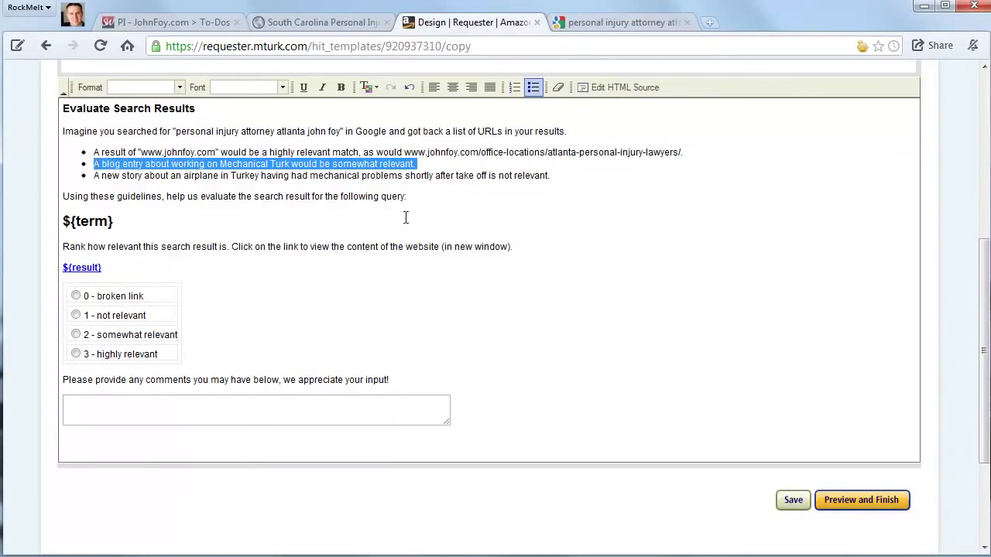
text(Please)
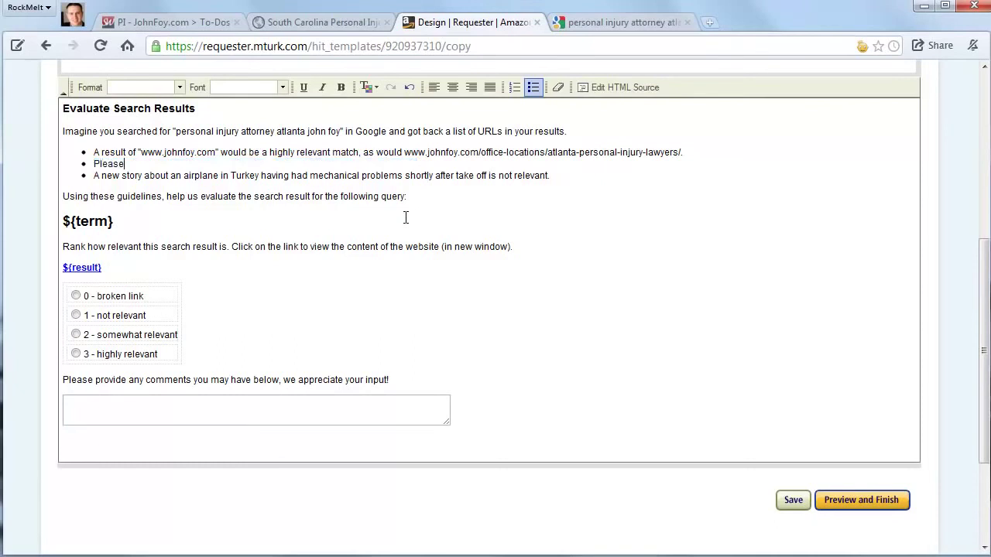
text( review)
text(h results in )
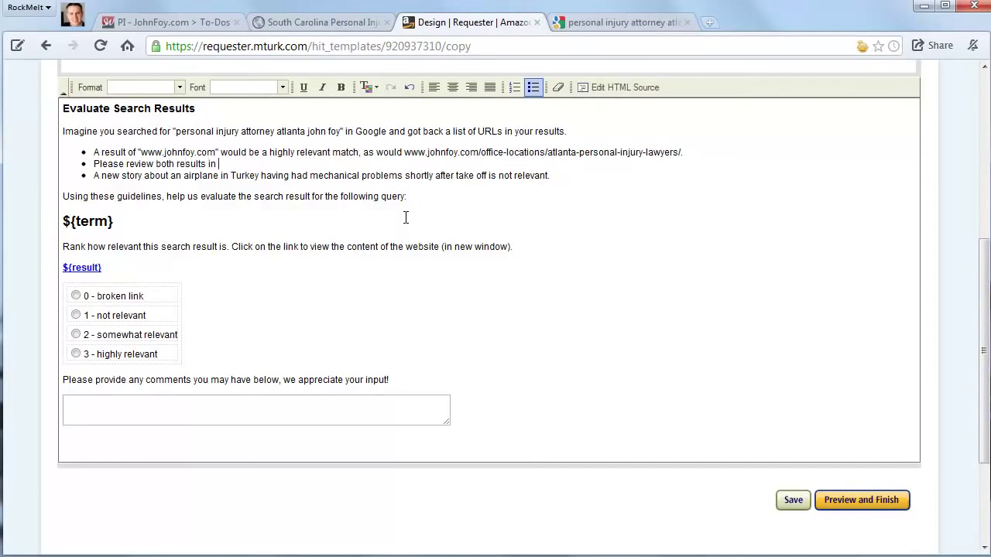
text(search and)
key(BackSpace)
key(BackSpace)
key(BackSpace)
key(BackSpace)
text(, including tit)
text(le)
key(BackSpace)
key(BackSpace)
key(BackSpace)
key(BackSpace)
key(BackSpace)
text(the title and )
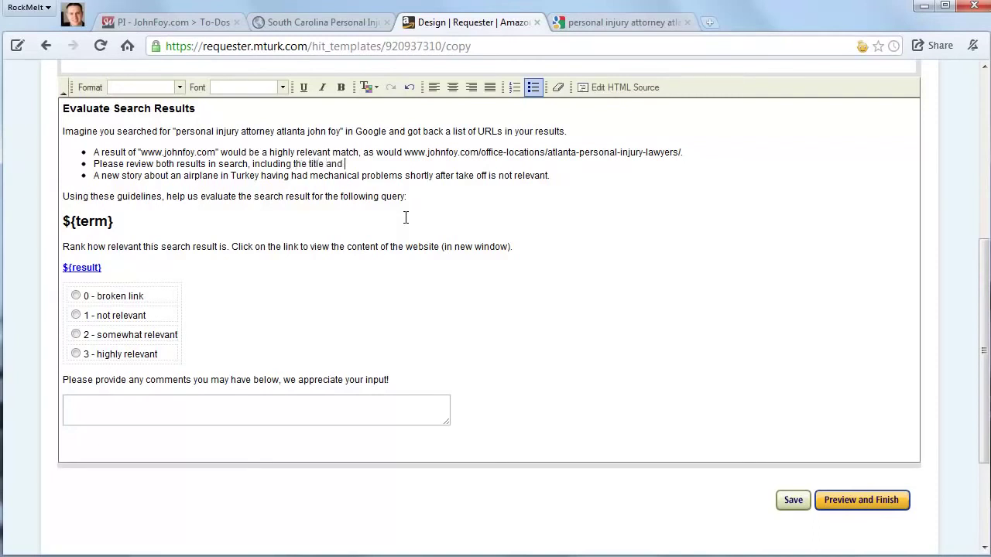
text(description that appear)
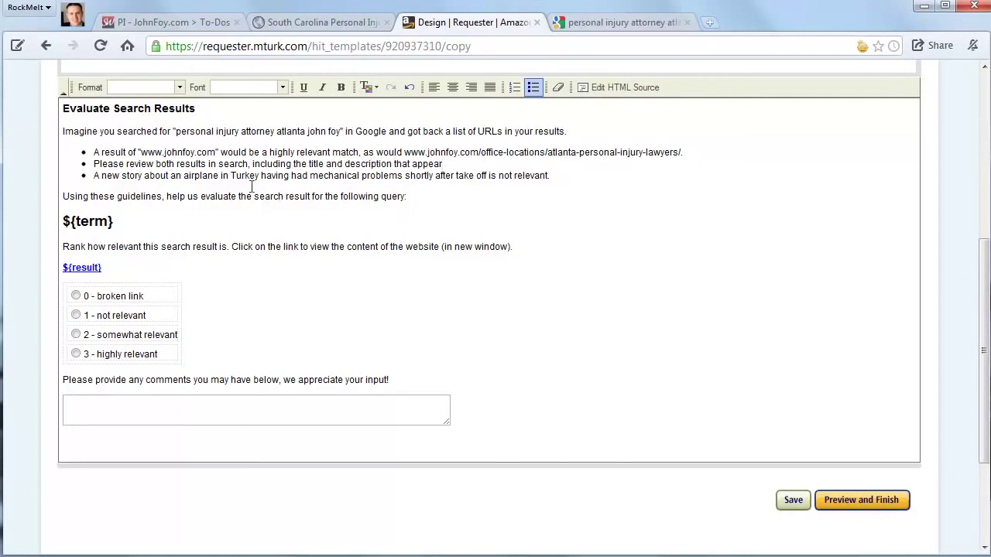
Replace the airplane story bullet with "The 2nd (longer) URL we believe to be more relevant because it contains more Atlanta-specific information".
drag(550, 176, 96, 176)
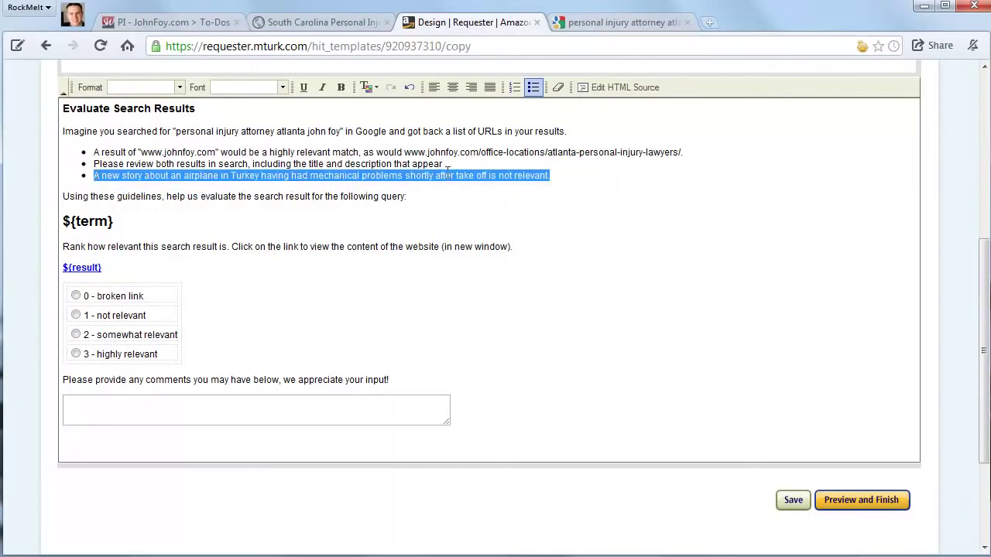
text(W)
key(BackSpace)
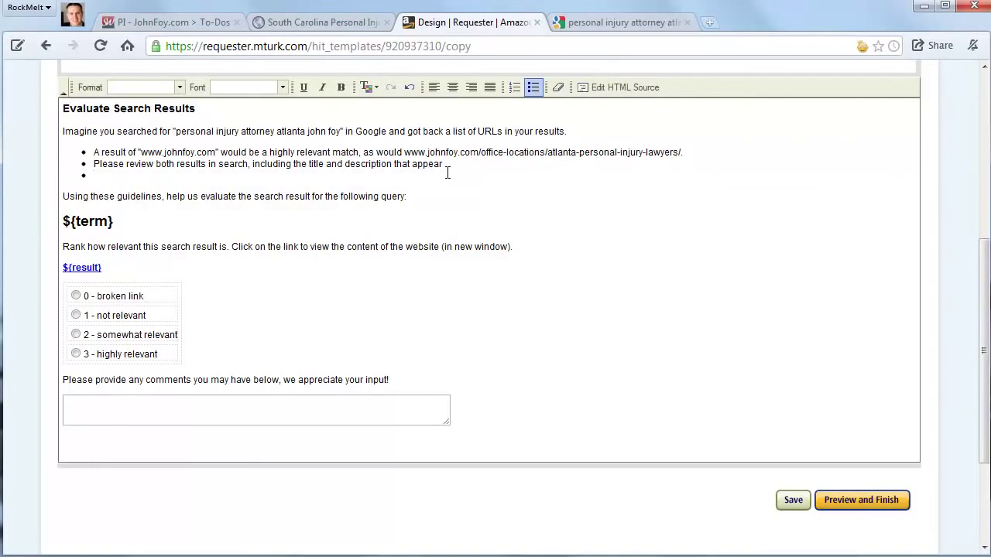
text(R)
key(BackSpace)
text(The 2nd (longer) URL w)
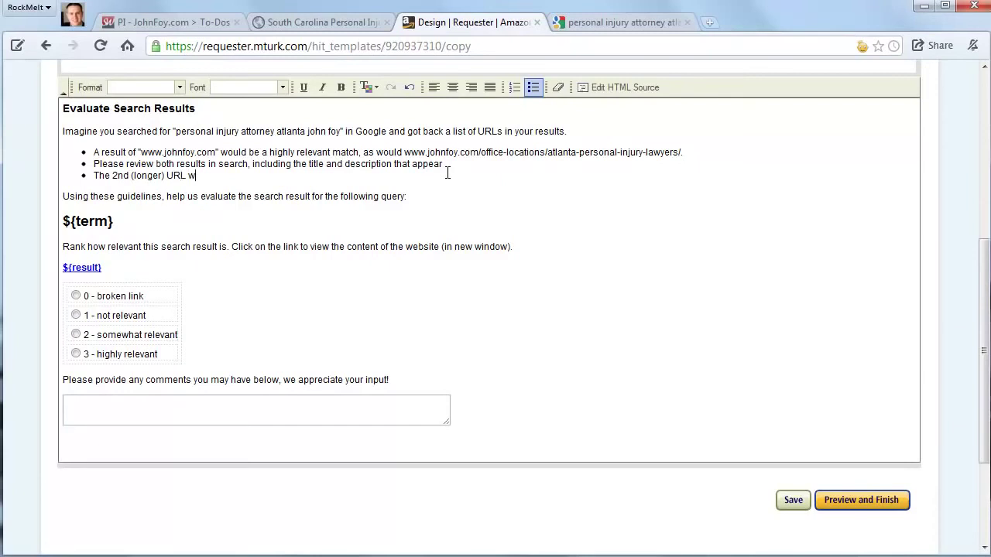
text(e believe to be more relev)
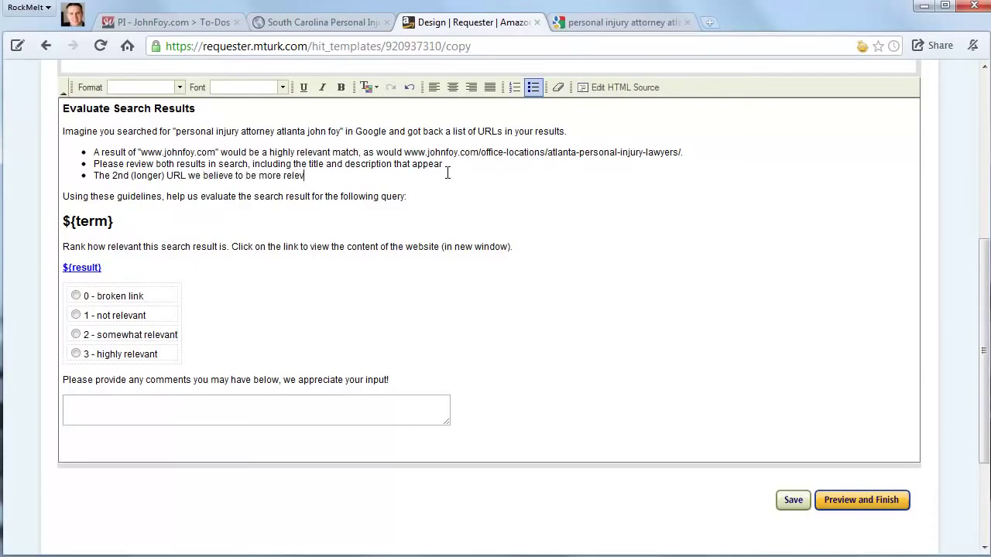
text(ant because it contains more )
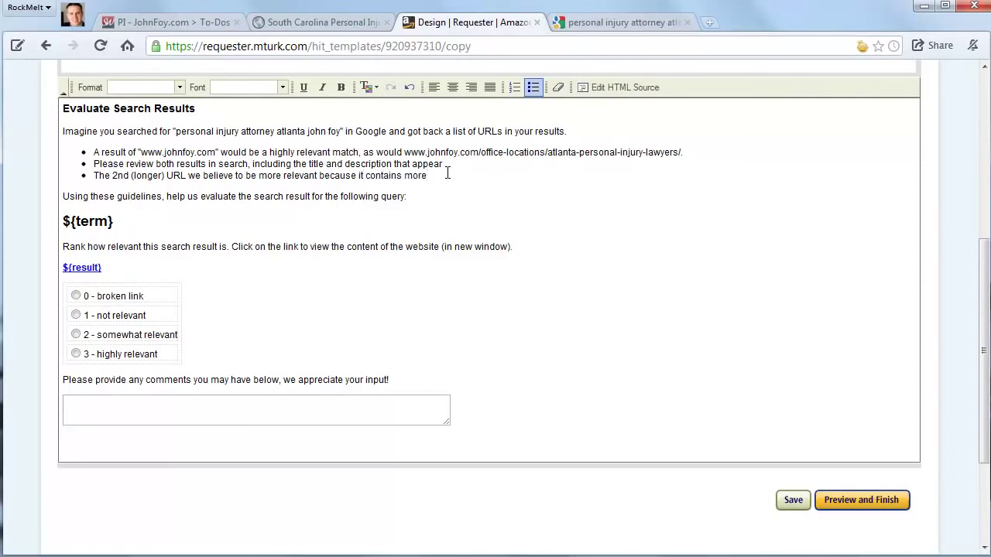
text(Atlanta information)
click(458, 175)
text(-specific)
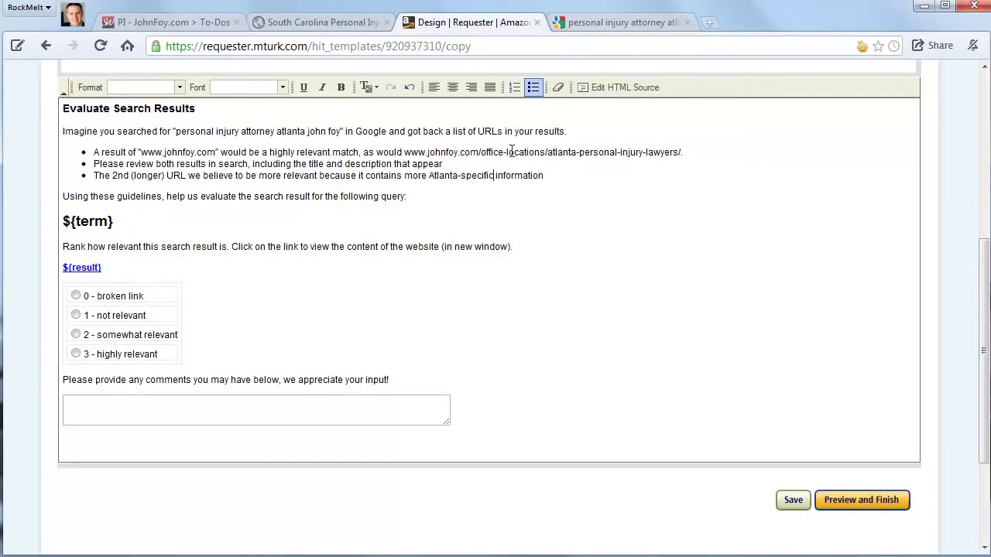
Append ", however the root domain keeps appearing 1st" to the bullet about the longer URL.
click(552, 176)
text(, do yo)
key(BackSpace)
key(BackSpace)
key(BackSpace)
key(BackSpace)
key(BackSpace)
key(BackSpace)
text(, however the root domain )
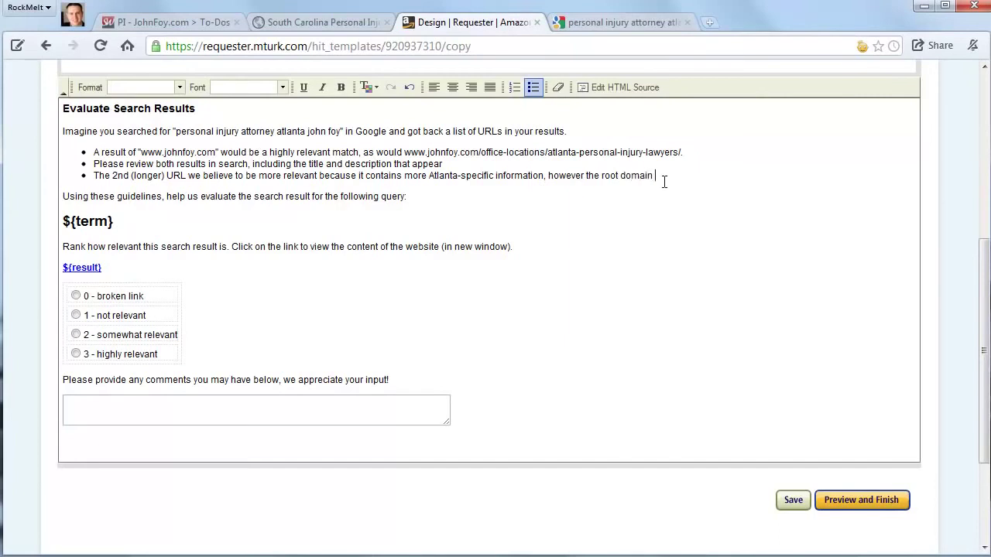
text(keeps appearing fi)
text(rst)
key(BackSpace)
key(BackSpace)
key(BackSpace)
key(BackSpace)
key(BackSpace)
text(1st)
Replace the ${term} heading with the quoted search phrase "personal injury attorney atlanta" followed by the attorney's name inside the quotes.
drag(112, 221, 67, 221)
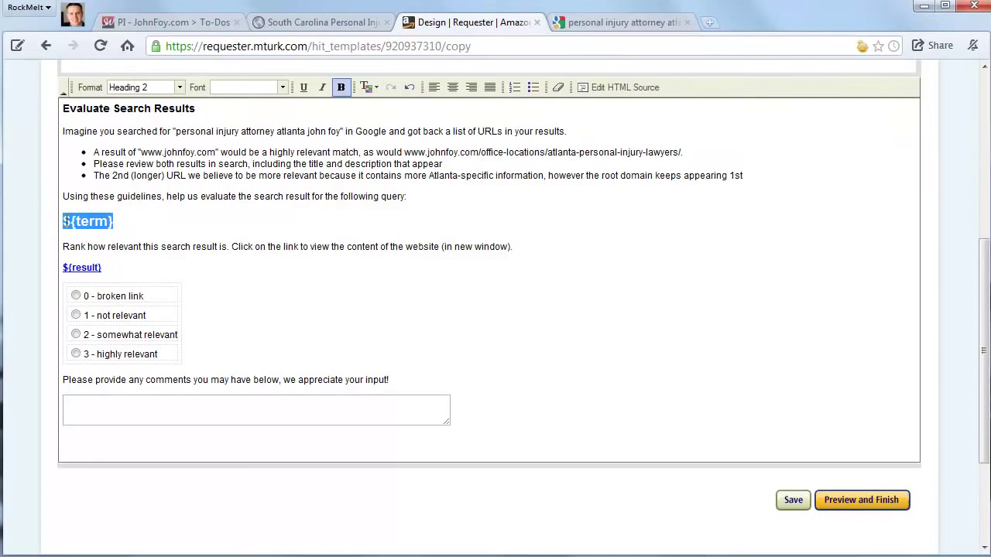
key(BackSpace)
text("personal )
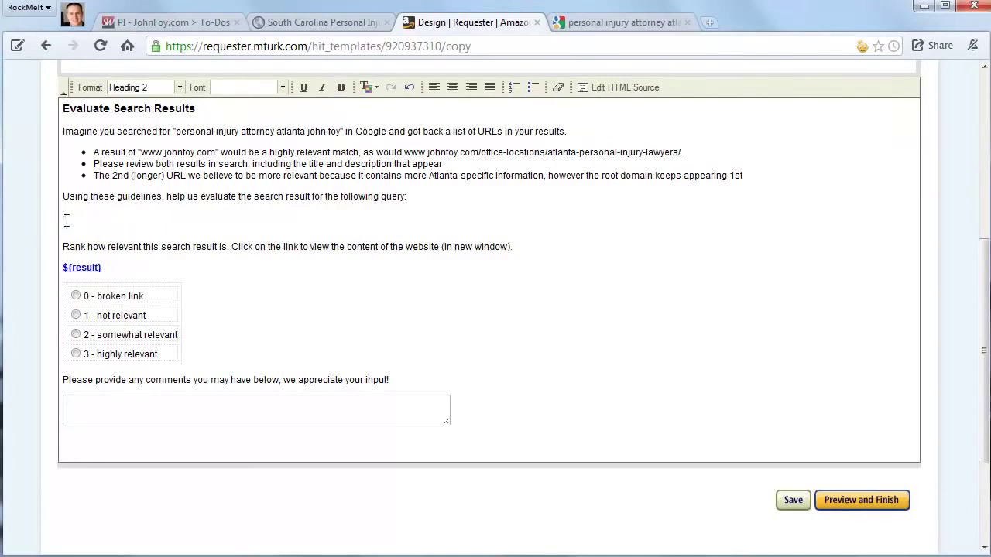
text(injury attorney atlanta john foy")
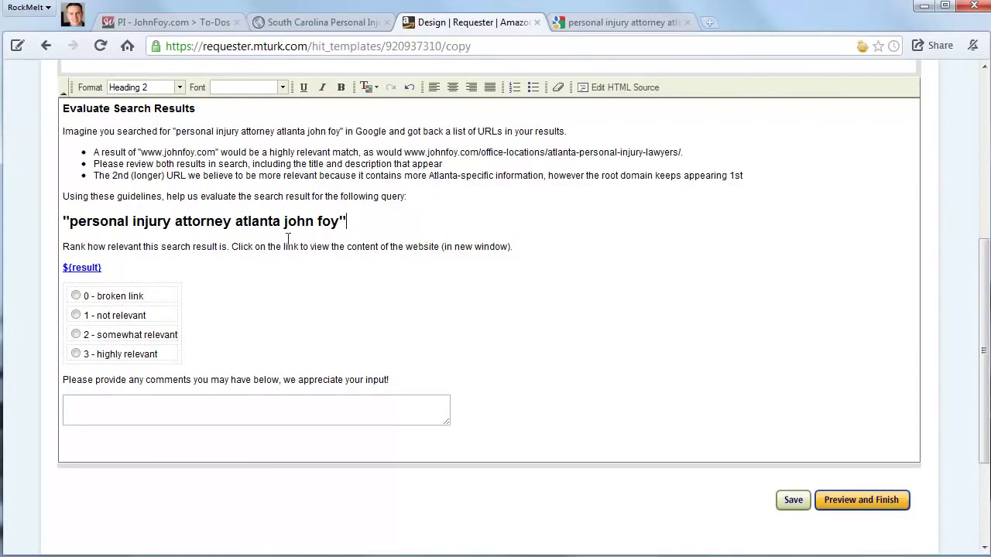
Reword the ranking instruction so that it says "Click on the first and 2nd link".
drag(282, 246, 269, 247)
key(Delete)
key(Delete)
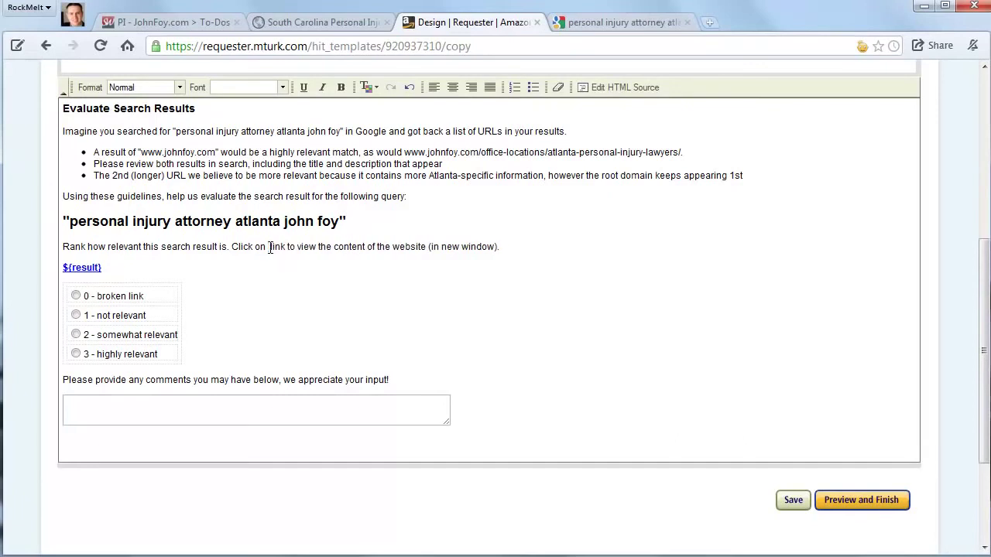
text(the )
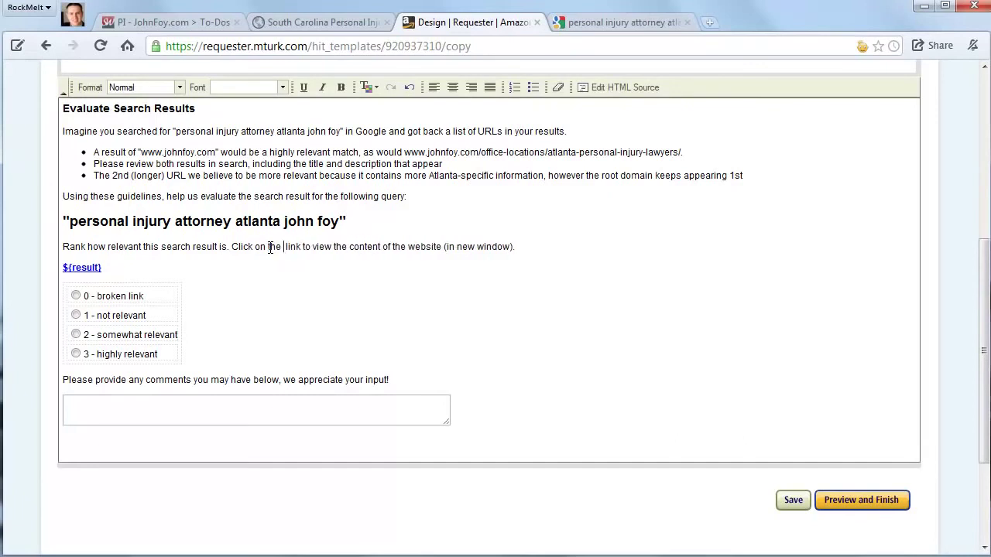
text(first and )
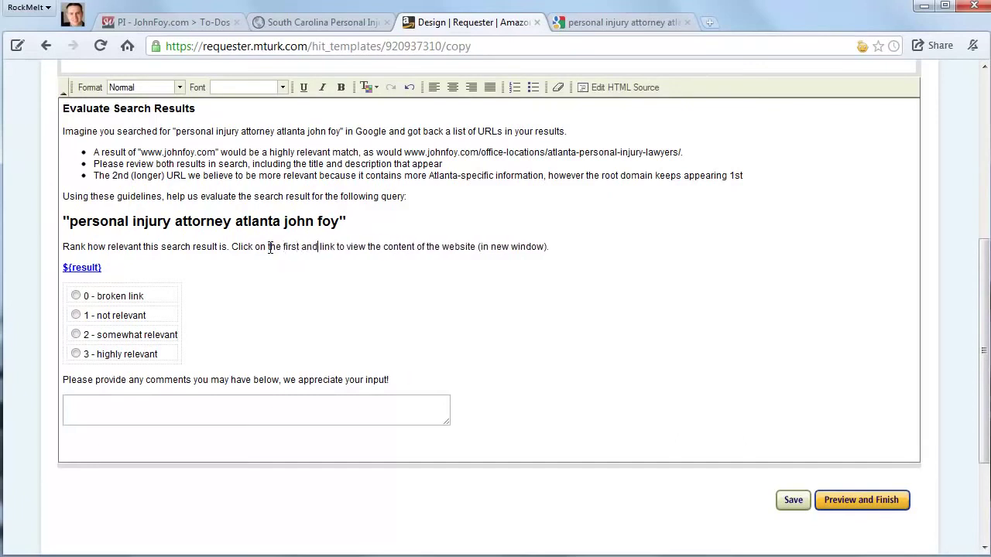
text(2nd)
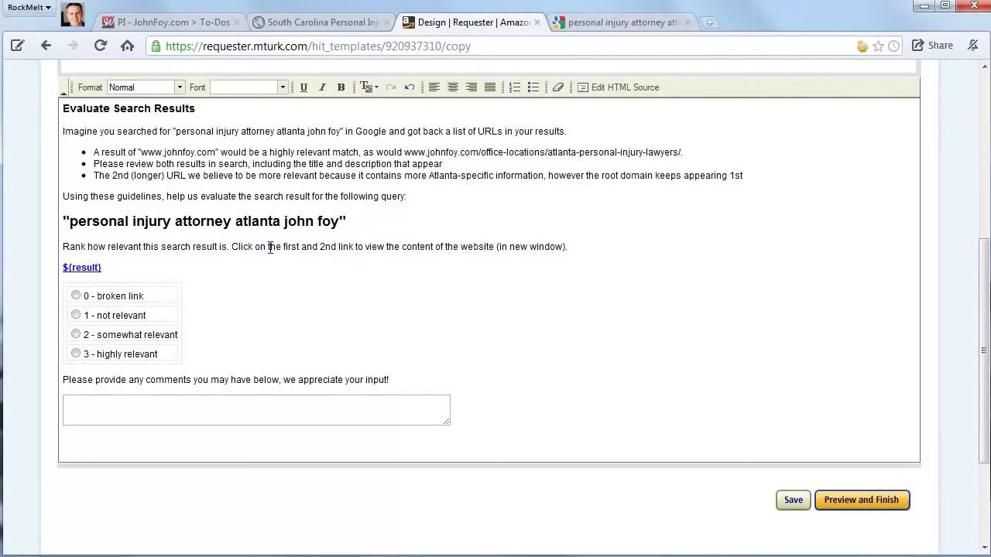
Delete the ${result} link placeholder above the rating options.
key(ctrl+b)
key(shift+Left)
key(shift+Left)
key(shift+Left)
key(shift+Left)
key(shift+Left)
key(shift+Left)
key(shift+Left)
key(shift+Left)
key(shift+Left)
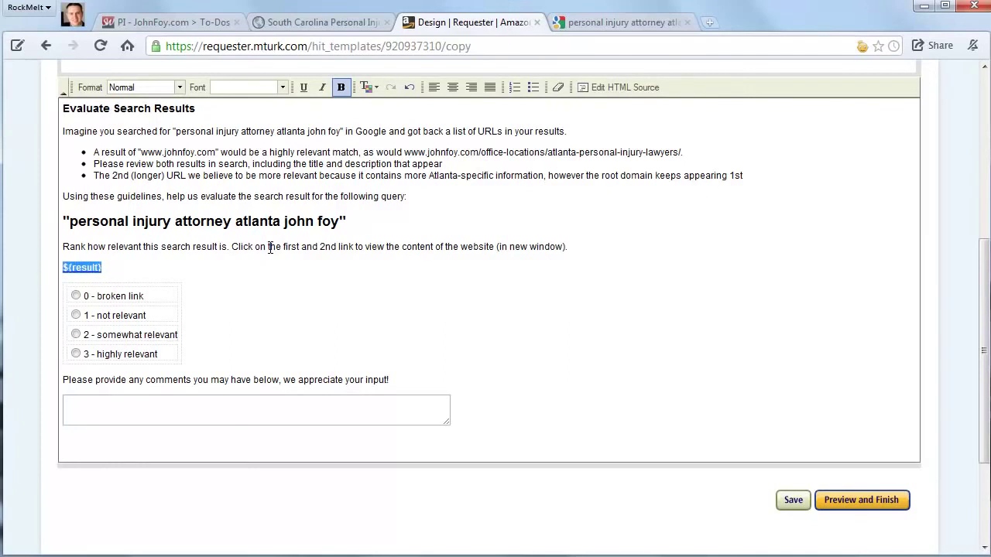
key(Delete)
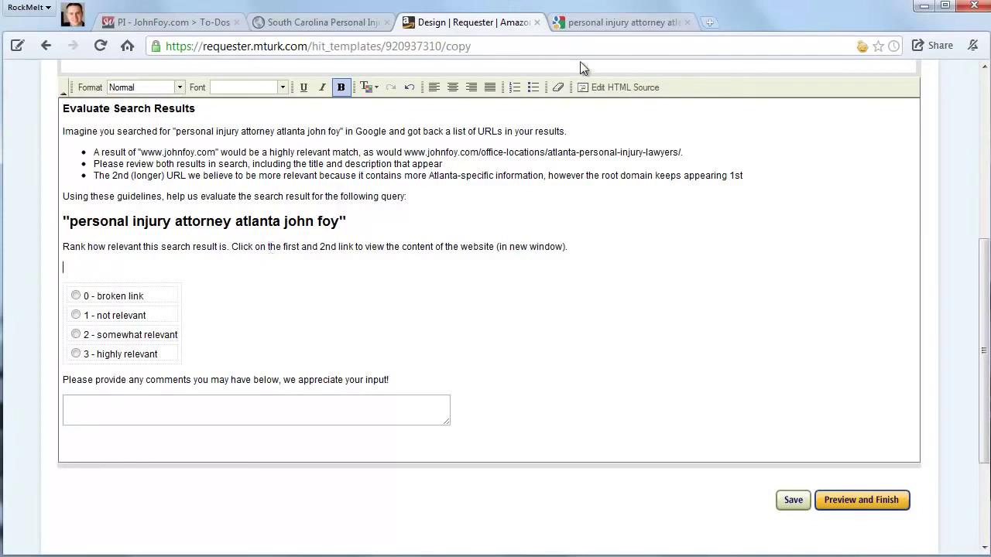
Reword the ranking instruction to "Find and click on the first and 2nd results" and remove the empty line beneath it.
click(586, 25)
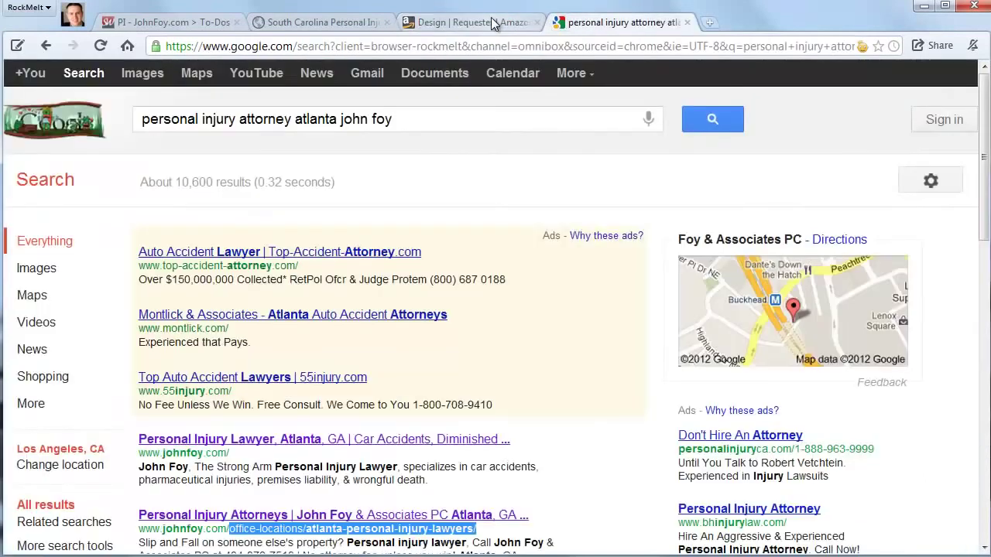
click(493, 23)
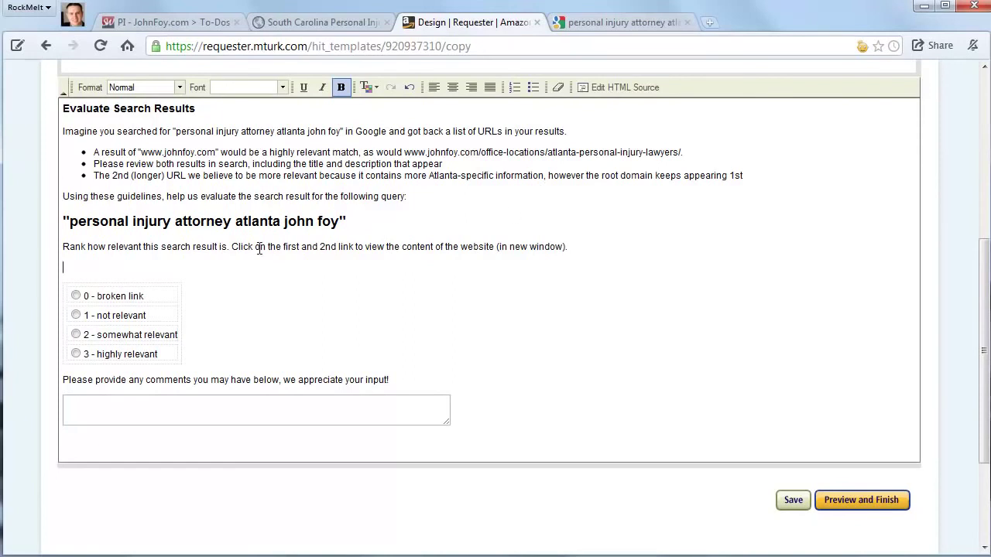
click(237, 246)
key(BackSpace)
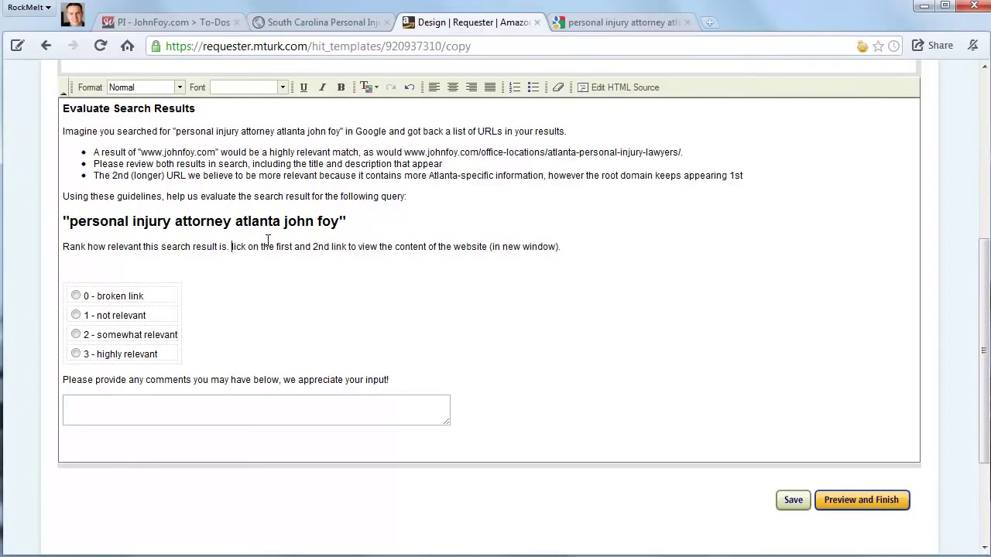
text(Find and )
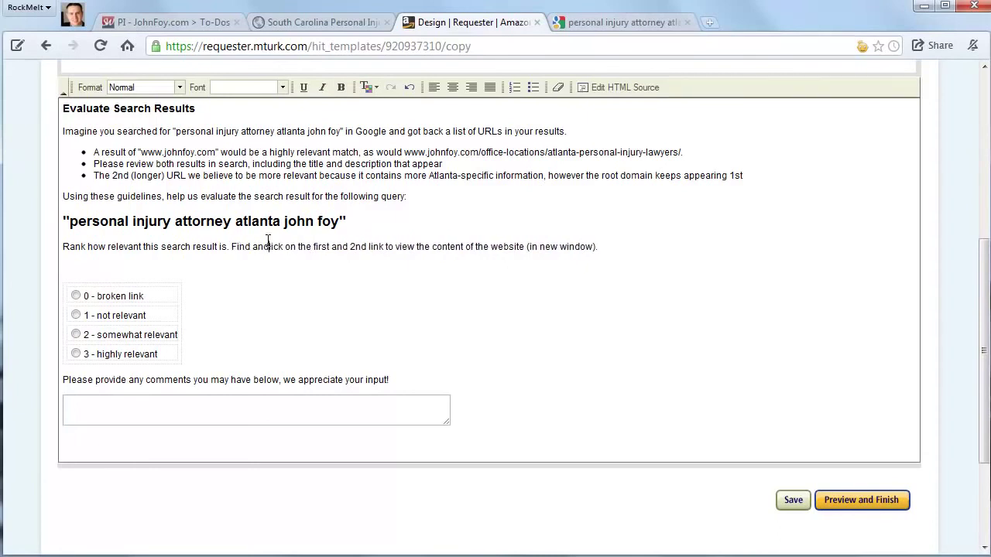
text(c)
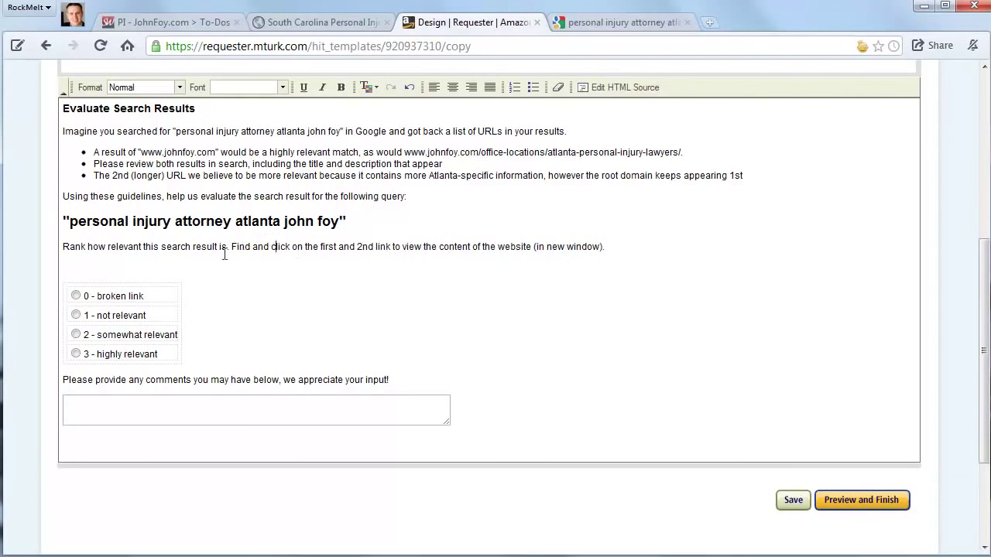
click(101, 261)
drag(393, 247, 376, 245)
text(results)
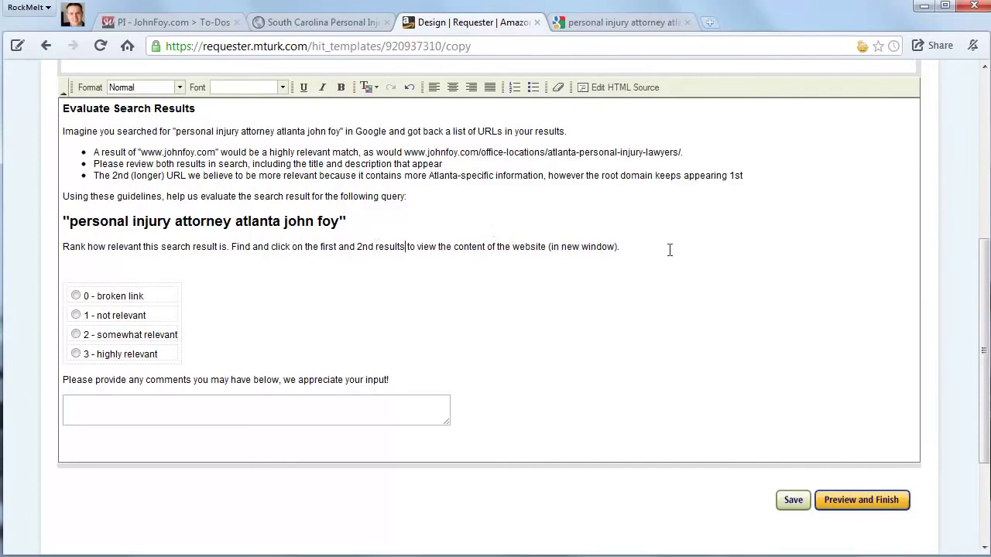
key(Down)
key(BackSpace)
text(An)
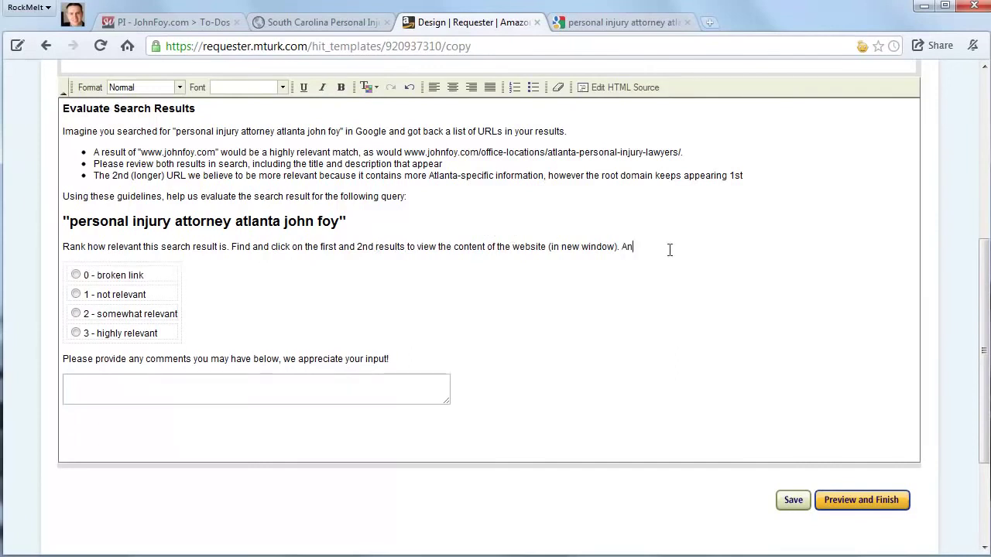
text(y search engin)
key(BackSpace)
key(BackSpace)
key(BackSpace)
key(BackSpace)
key(BackSpace)
key(BackSpace)
key(BackSpace)
key(BackSpace)
key(BackSpace)
key(BackSpace)
key(BackSpace)
key(BackSpace)
text(engine's)
scroll(537, 253, up, 2)
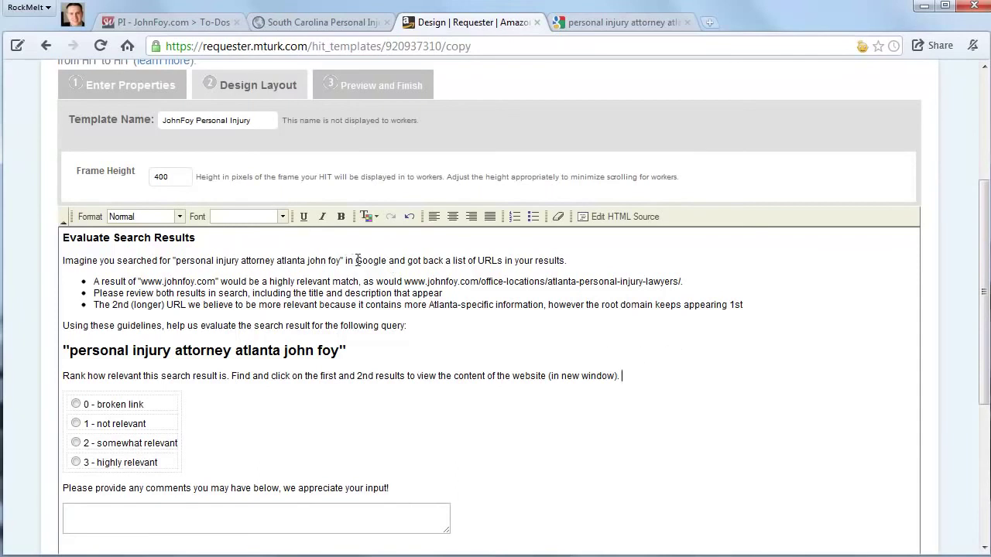
Make the words "in Google" bold in the introductory sentence of the HIT layout.
drag(356, 260, 386, 260)
click(341, 217)
click(468, 267)
Insert the question "In particular, would you expect to see different content than what is displayed?" before the comments request below the rating options.
drag(982, 279, 978, 338)
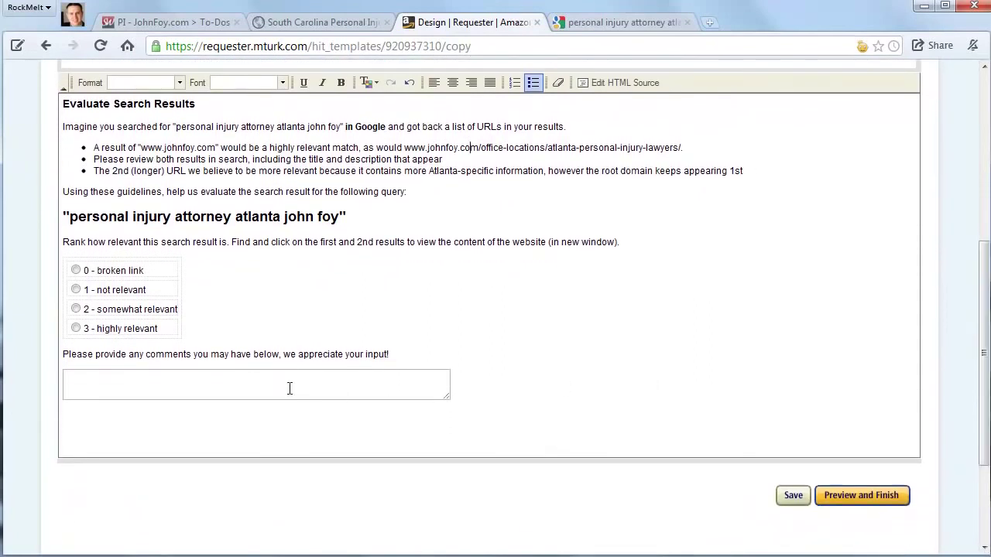
click(392, 354)
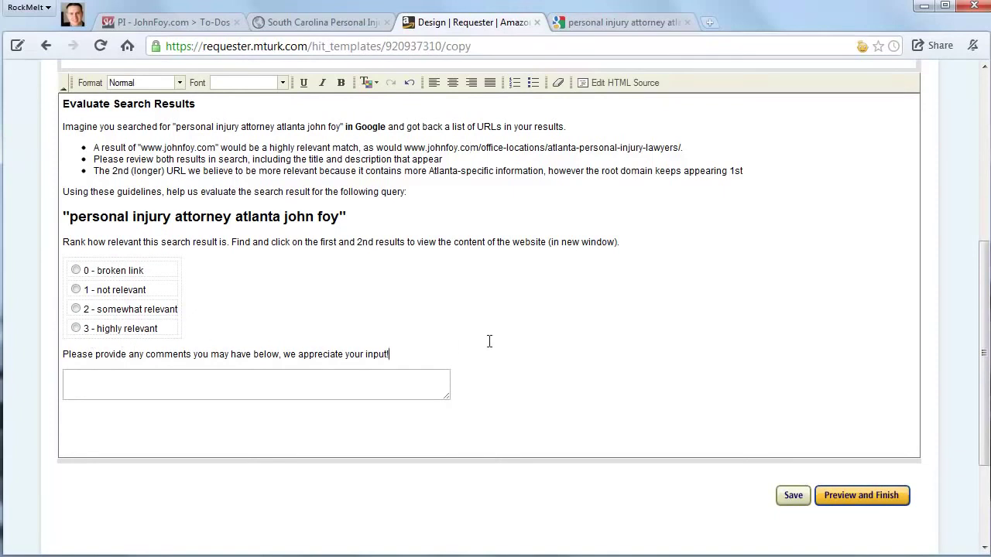
click(65, 353)
key(ctrl+v)
text(parti)
text(cular, would)
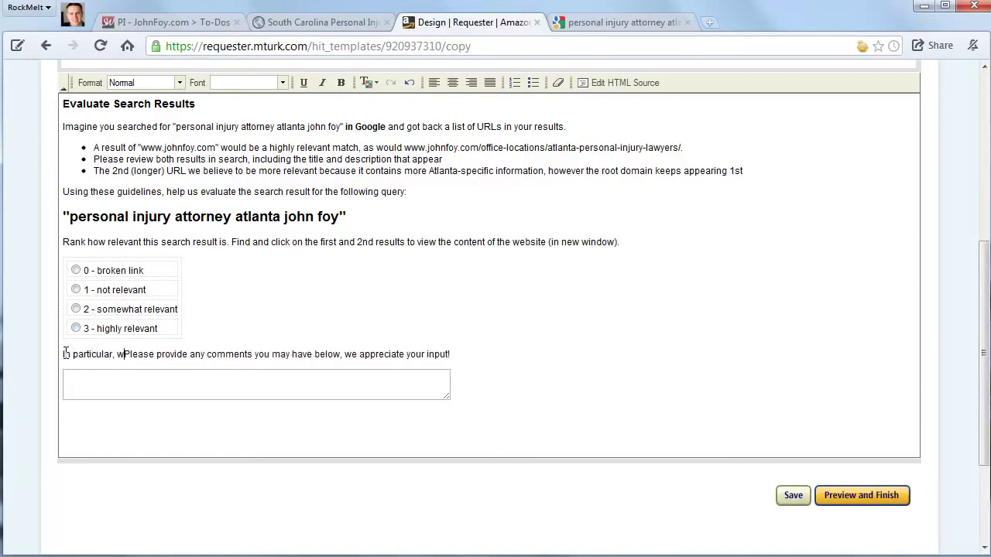
text( you )
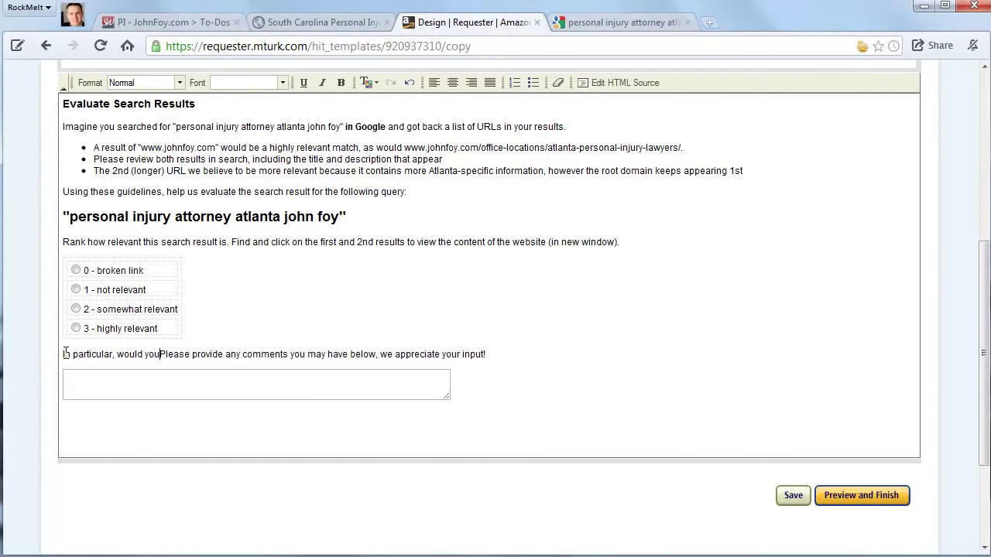
text(expect to see )
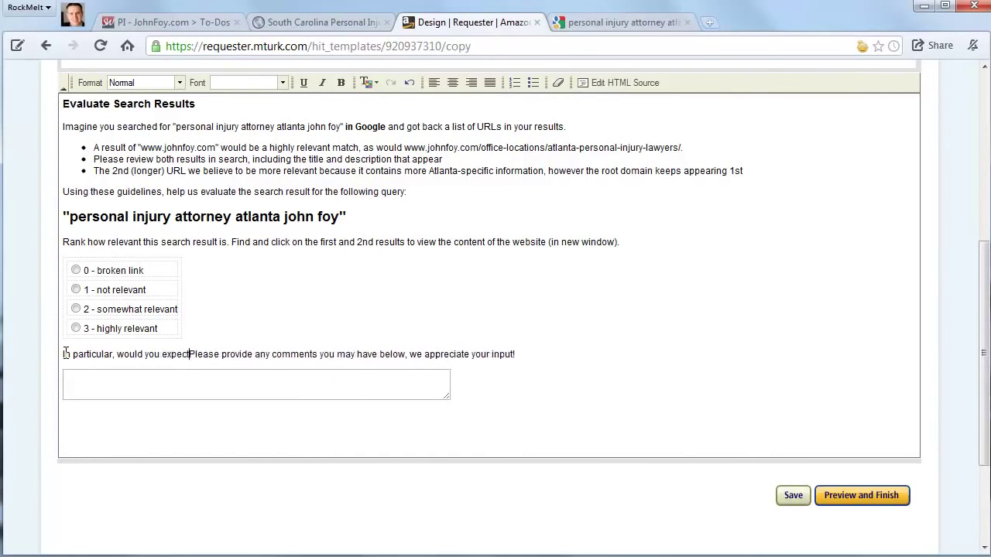
text(different )
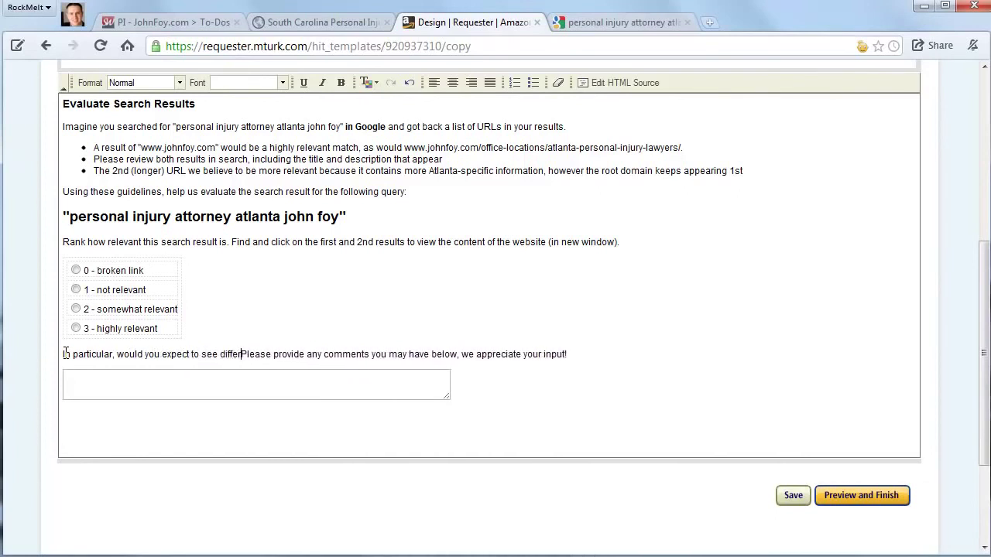
text(content)
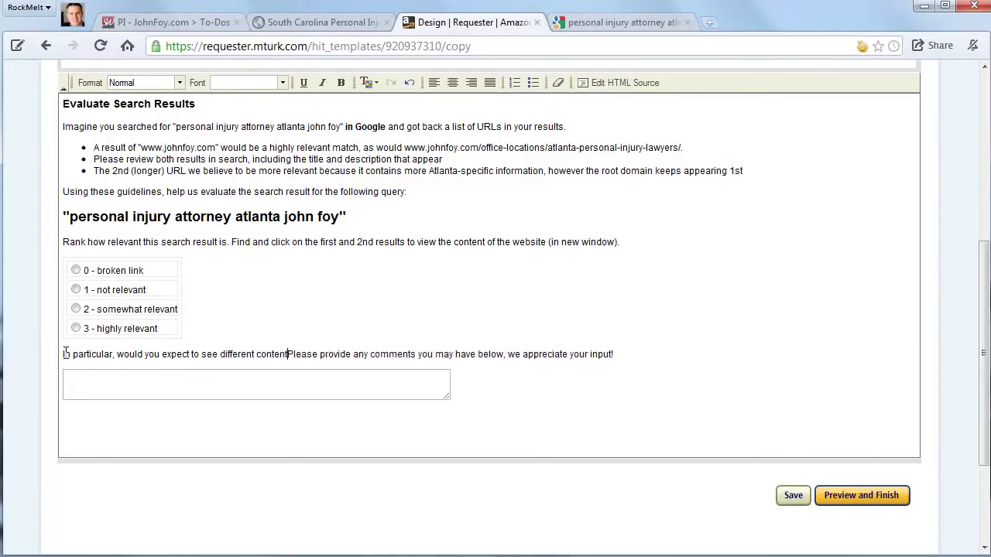
text( than)
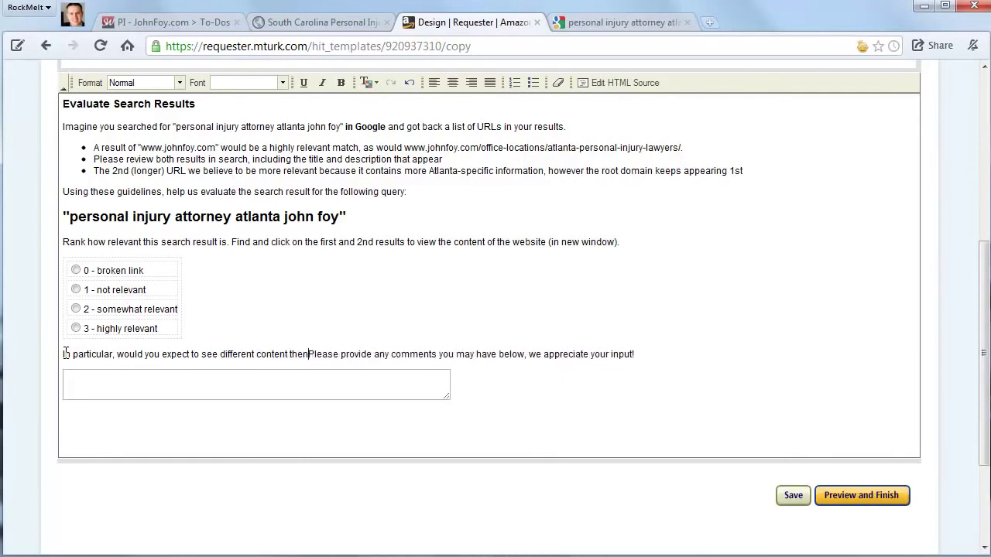
text( what is )
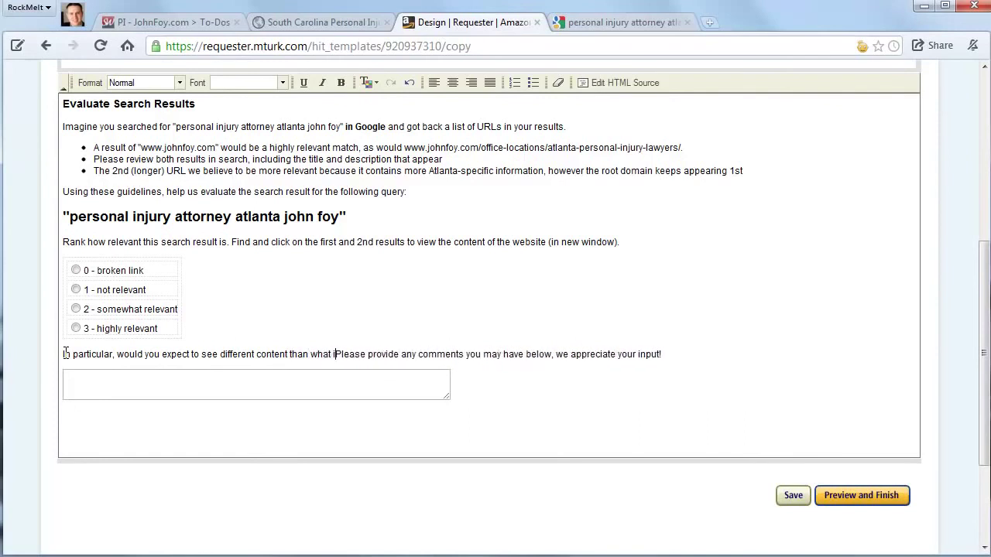
text(displayed? How )
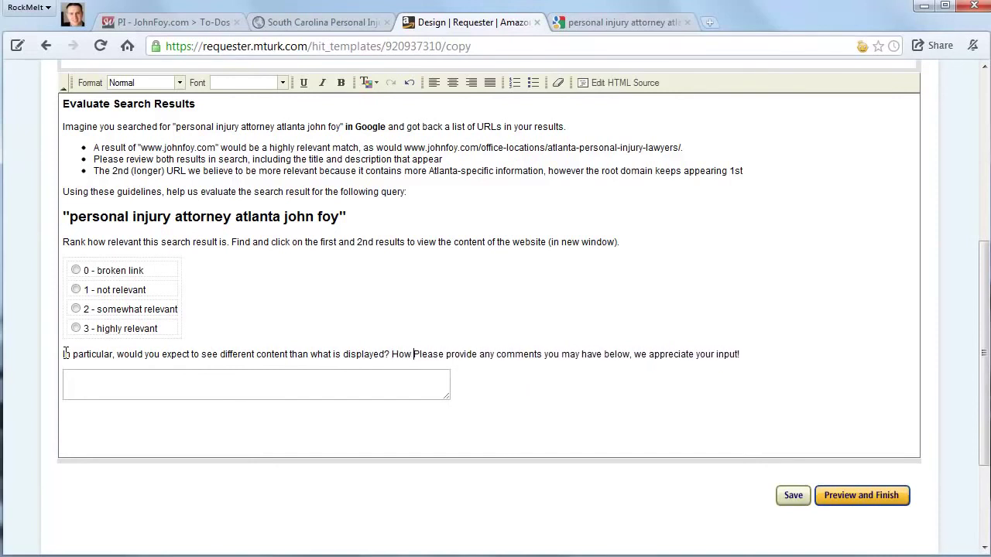
Add a second question beginning "How could we improve the title and description to be more enticing and the content on the Atlanta".
text(could we )
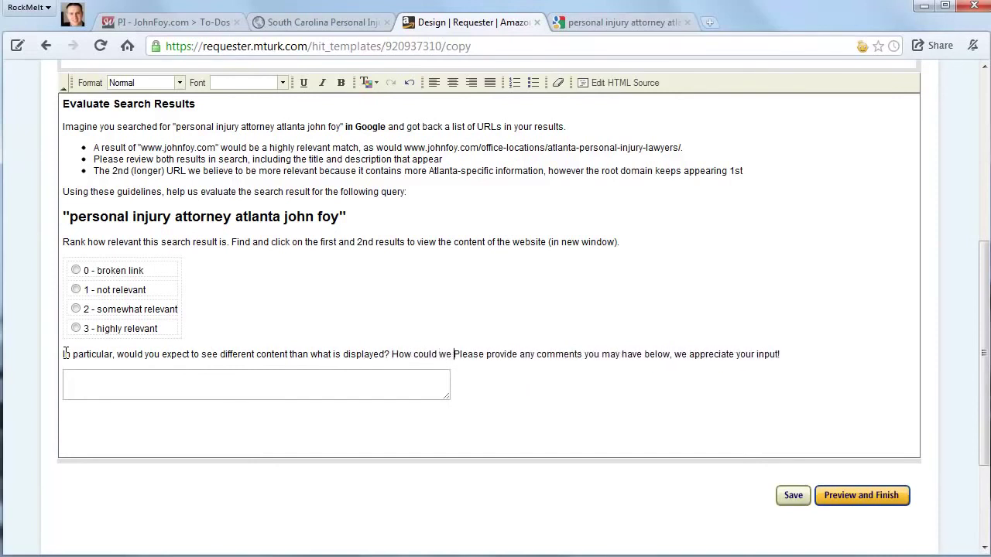
text(improve the tit)
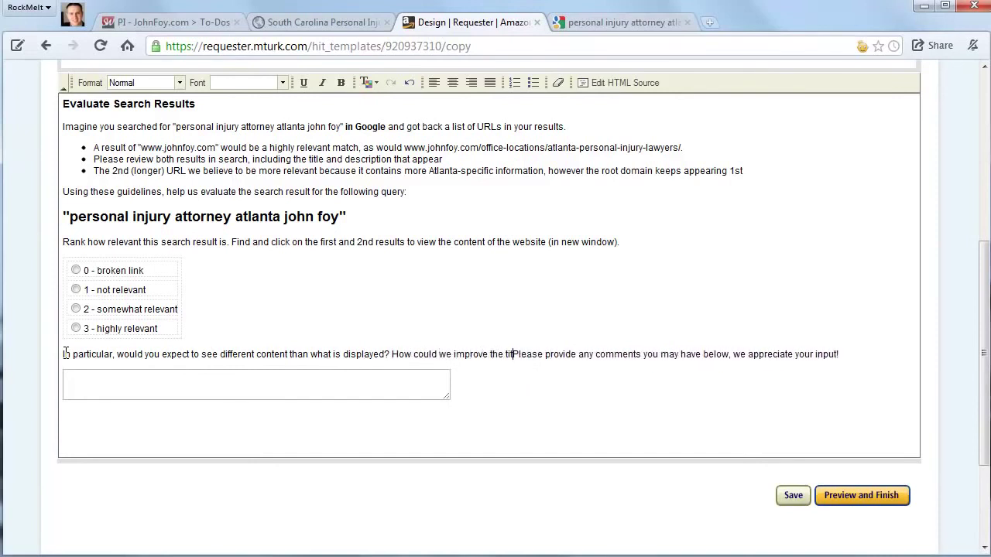
text(le and descrip)
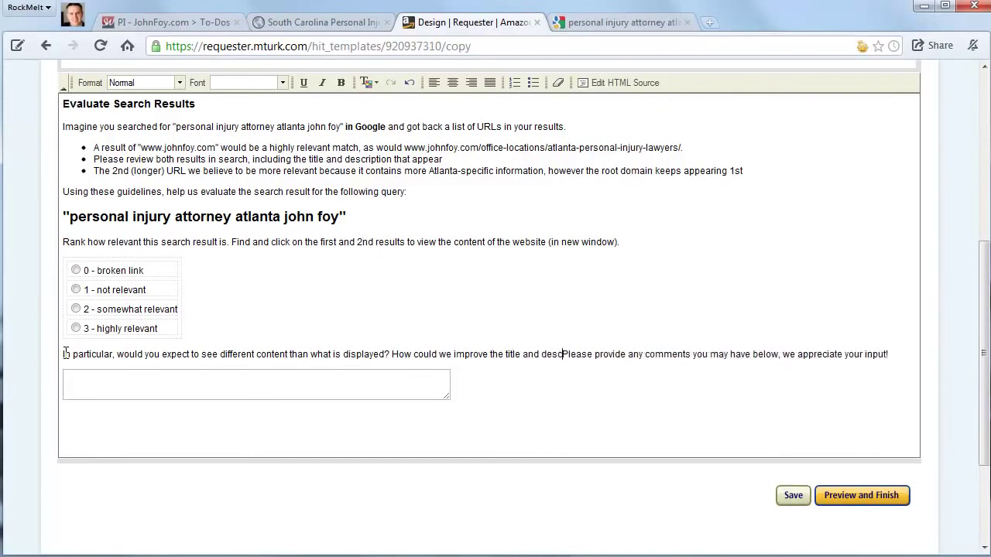
text(tion to be more)
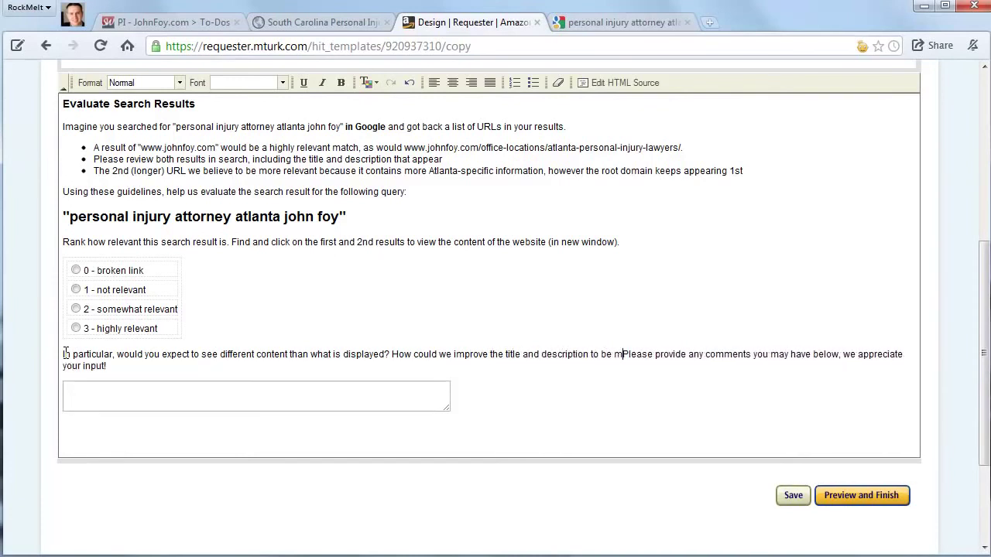
text( enticing and the content on the Atlanta spo)
key(BackSpace)
key(BackSpace)
key(BackSpace)
key(BackSpace)
key(BackSpace)
Complete the question with "-specific page to be more relevant to someone looking for a personal injury attorney?" and put the comments request in a new paragraph.
text(-specific page )
text(to be more relev)
text(ant to someone)
text( I)
text(looking for a)
text( personal in)
text(jury attorney)
text(?)
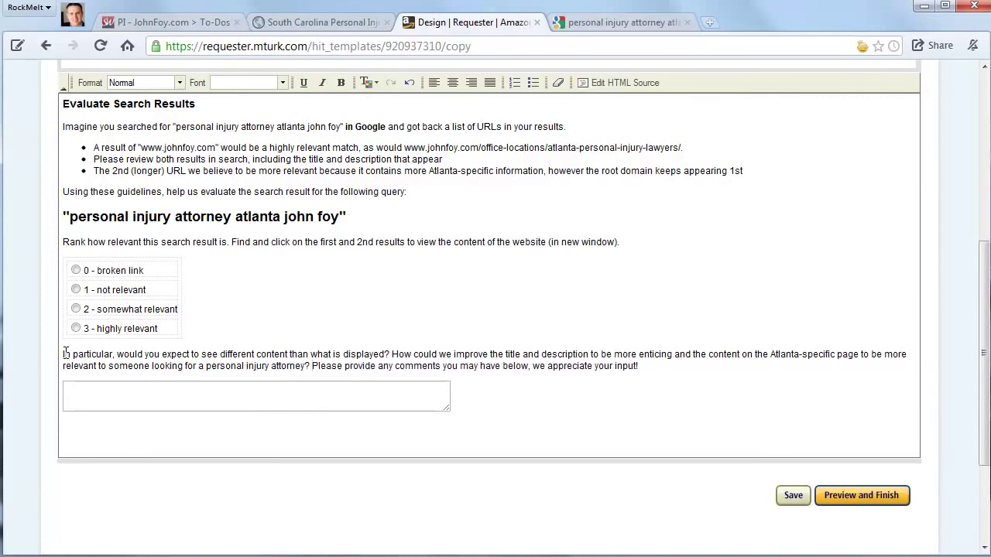
key(Return)
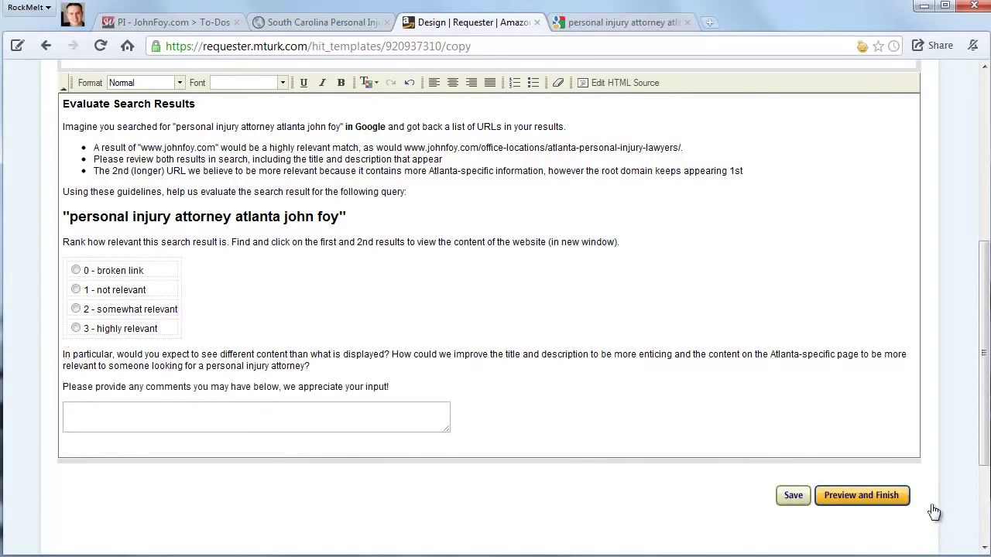
Save the template with a preview, check the whole HIT down to the comment box, and finish the template.
click(895, 502)
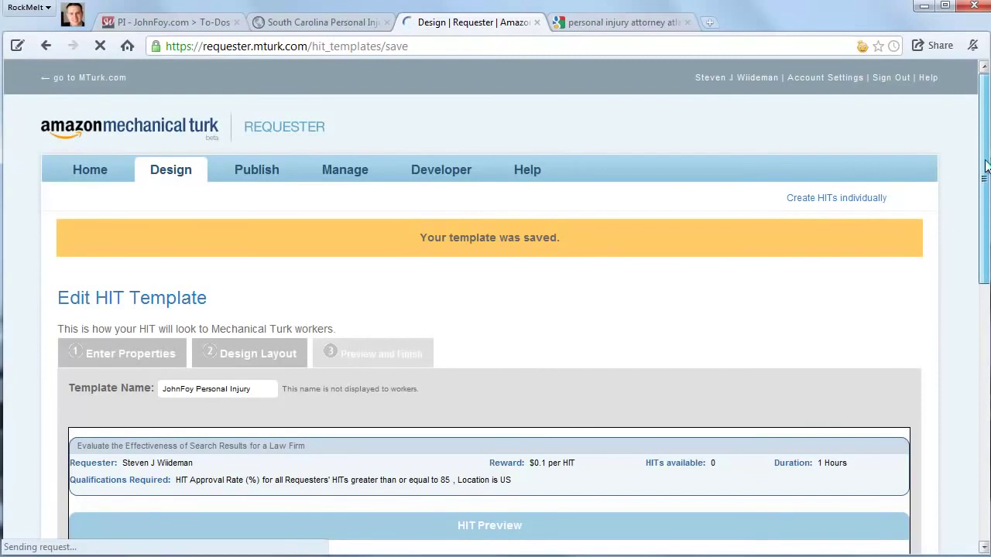
drag(986, 166, 986, 177)
scroll(985, 177, down, 1)
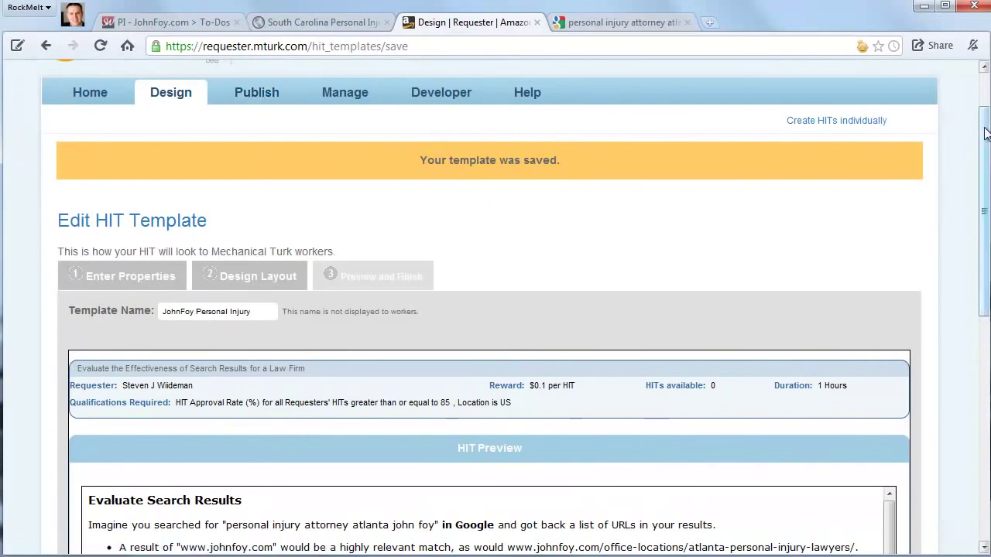
drag(985, 133, 986, 292)
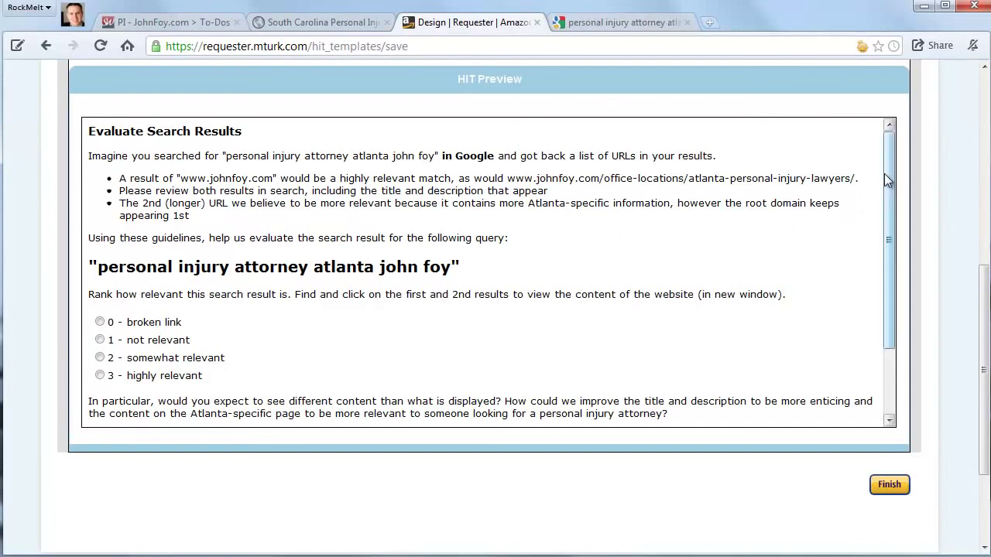
drag(888, 171, 896, 241)
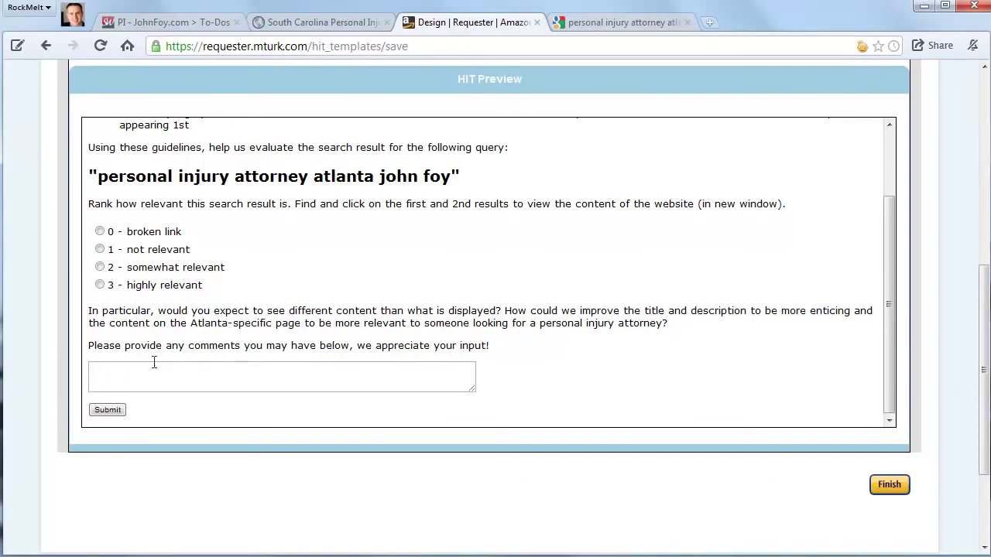
click(891, 485)
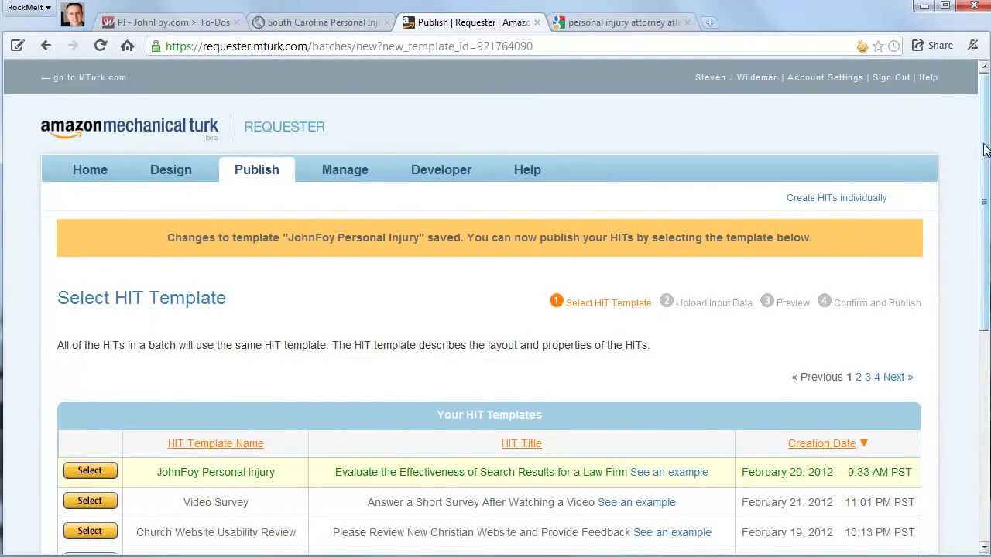
Start a new batch from the newly saved Personal Injury template and check its HIT preview.
drag(985, 149, 984, 181)
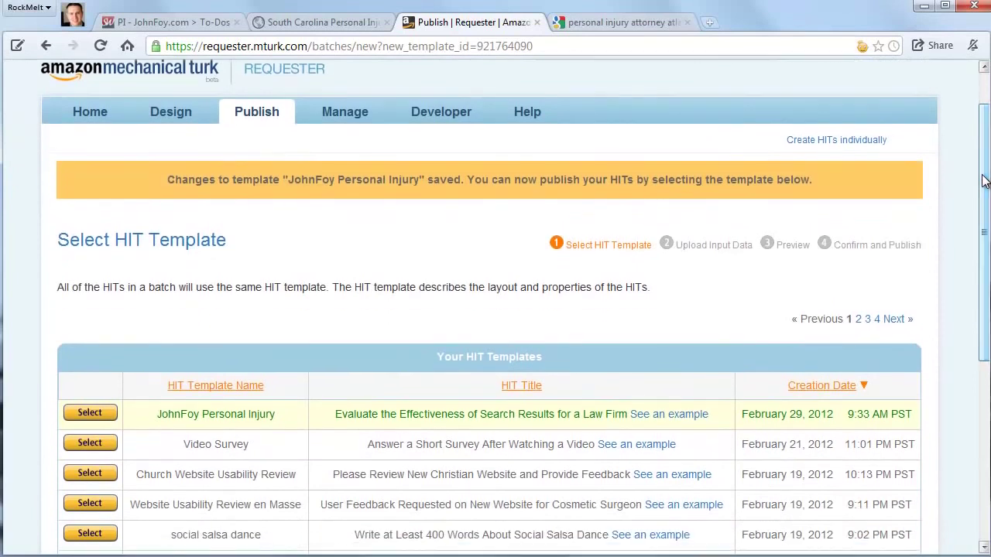
click(87, 414)
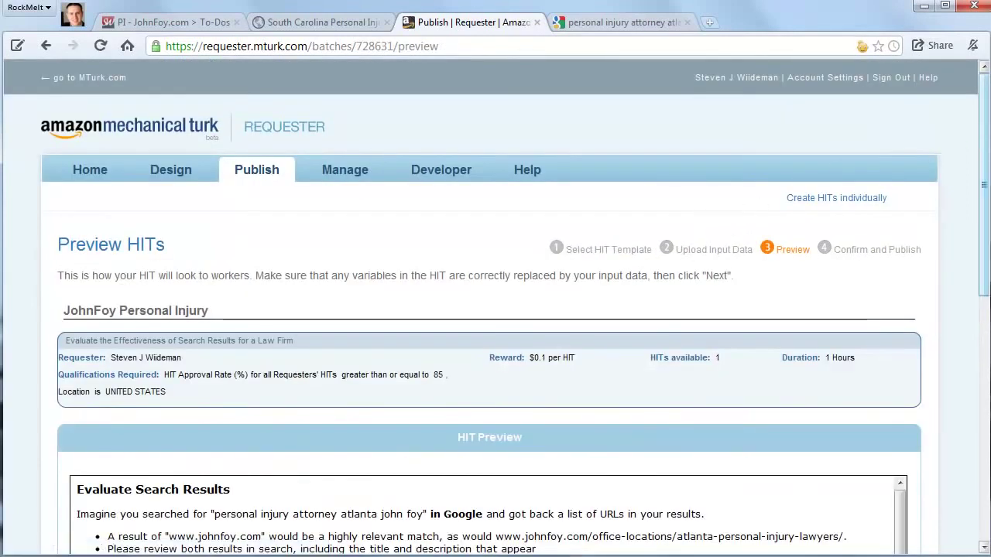
drag(983, 123, 964, 313)
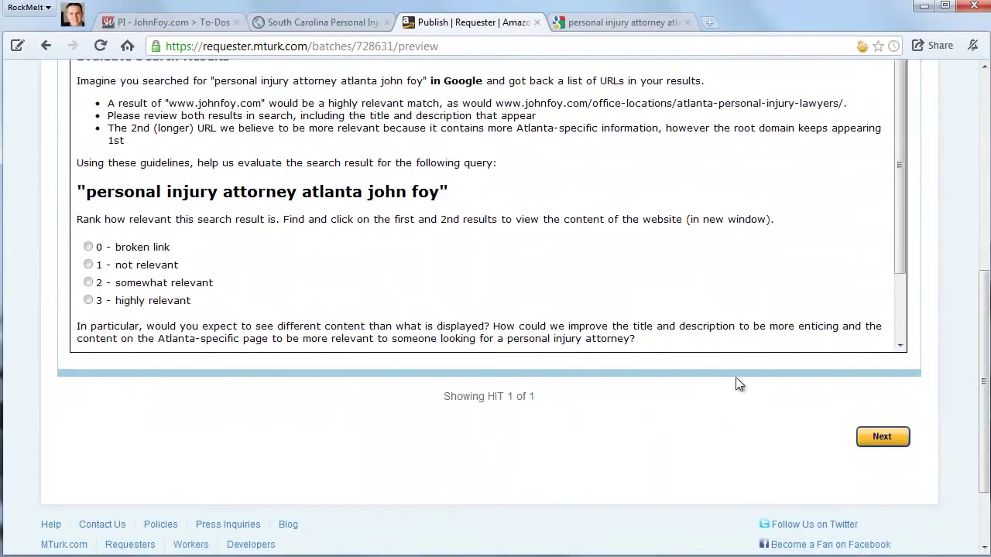
Continue to the batch confirmation, review the batch summary and cost, and publish the HITs.
click(884, 438)
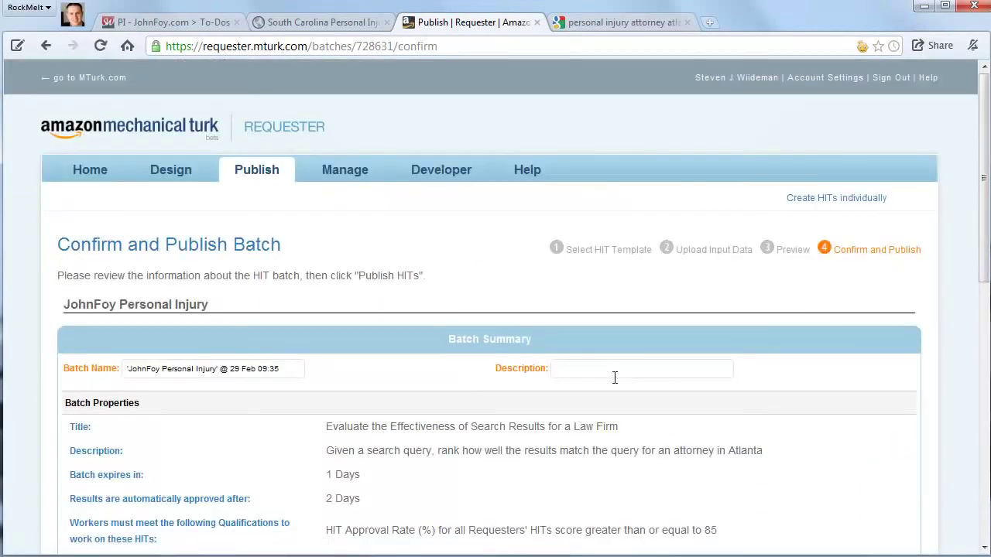
scroll(615, 377, down, 6)
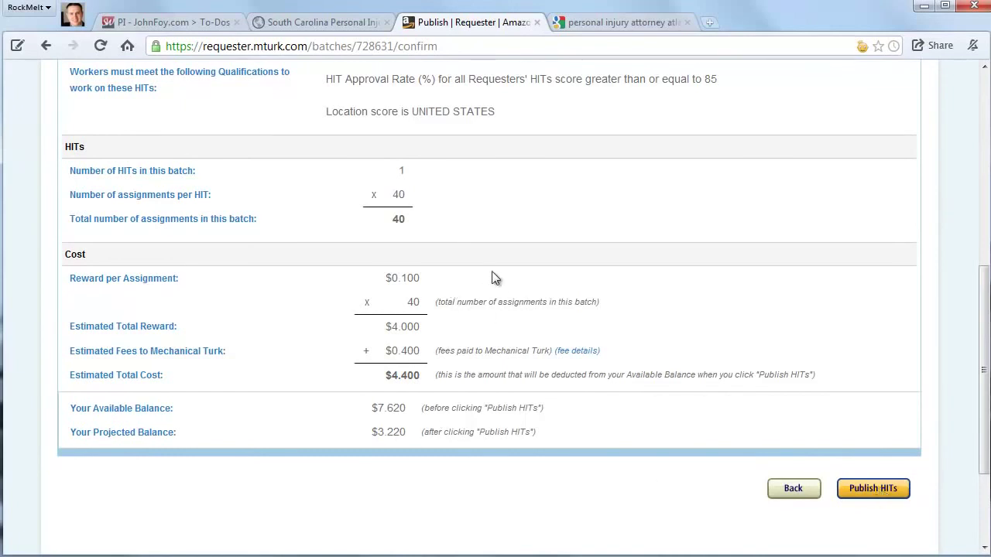
click(877, 494)
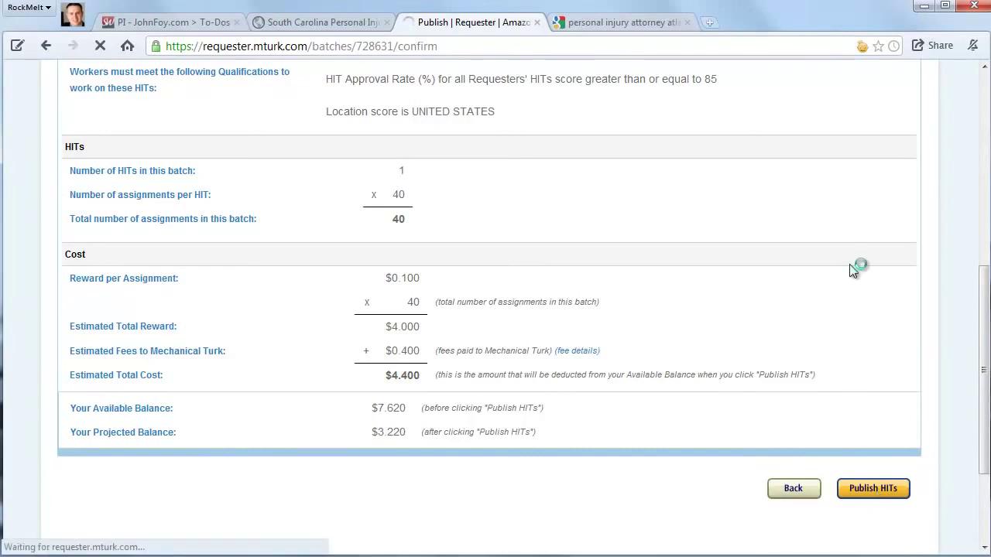